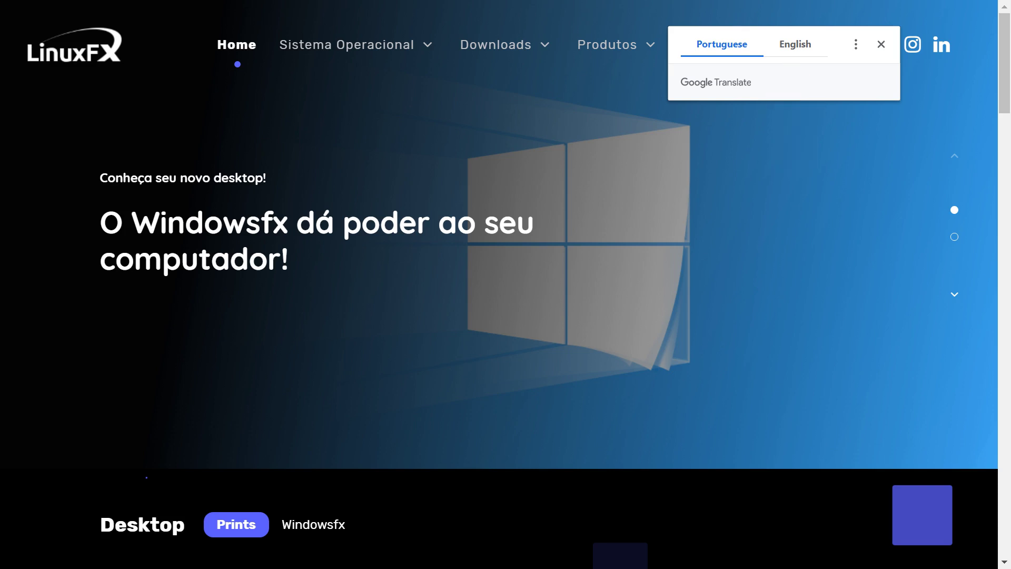
- Translate the LinuxFX site into English and open the Windowsfx download editions, including 64-bit PC
{"action": "left_click", "coordinate": [795, 44]}
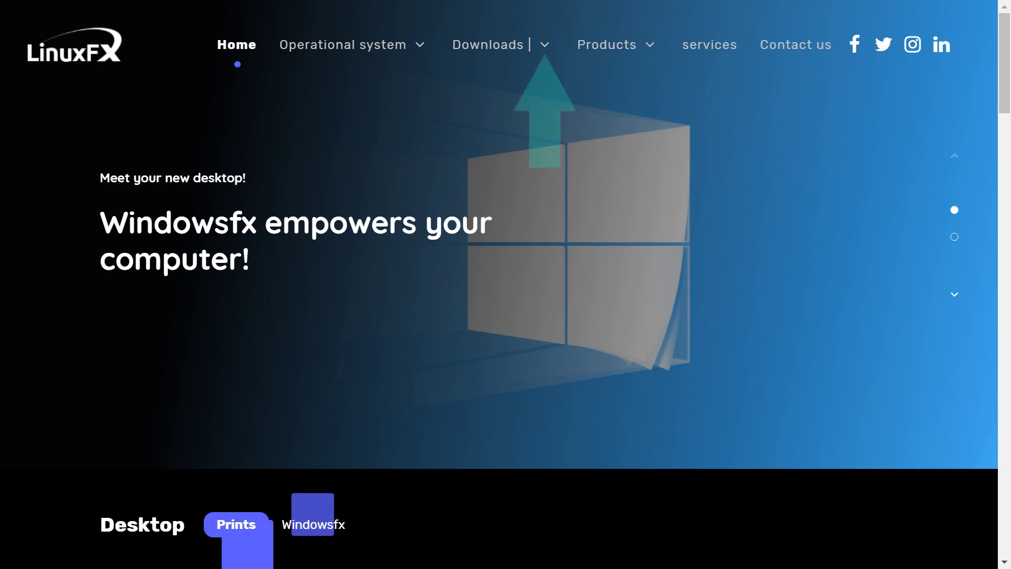
{"action": "left_click", "coordinate": [489, 44]}
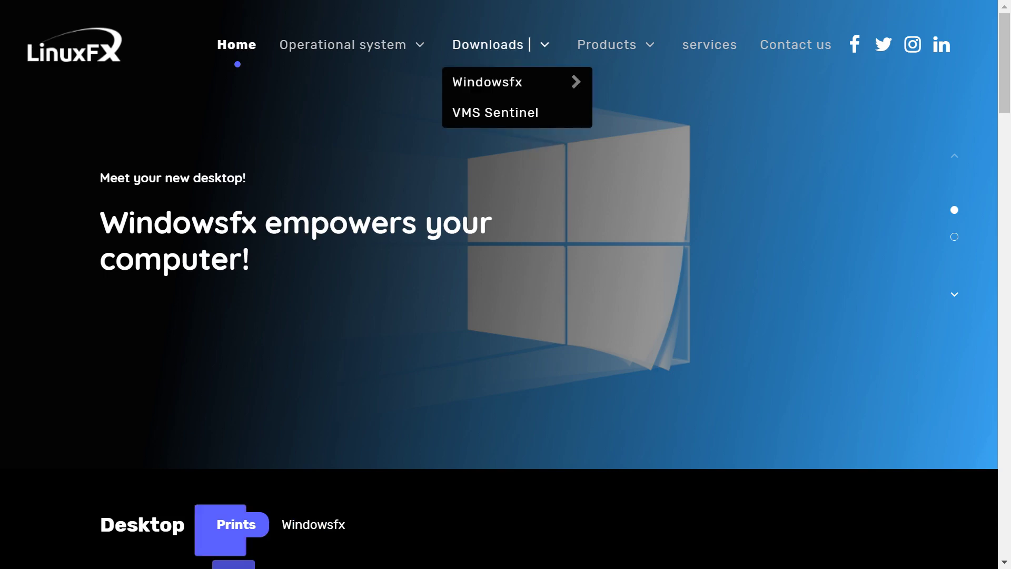
{"action": "left_click", "coordinate": [487, 82]}
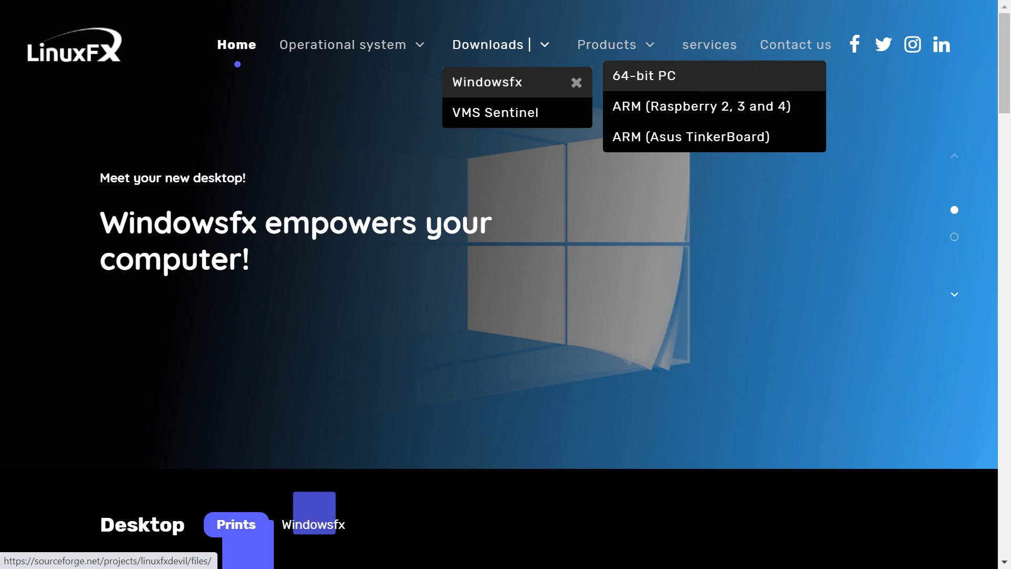
- Start the 3.7 GB linuxfx10.4.1-wx-lts.iso download from SourceForge and open its download-item menu
{"action": "left_click", "coordinate": [644, 75]}
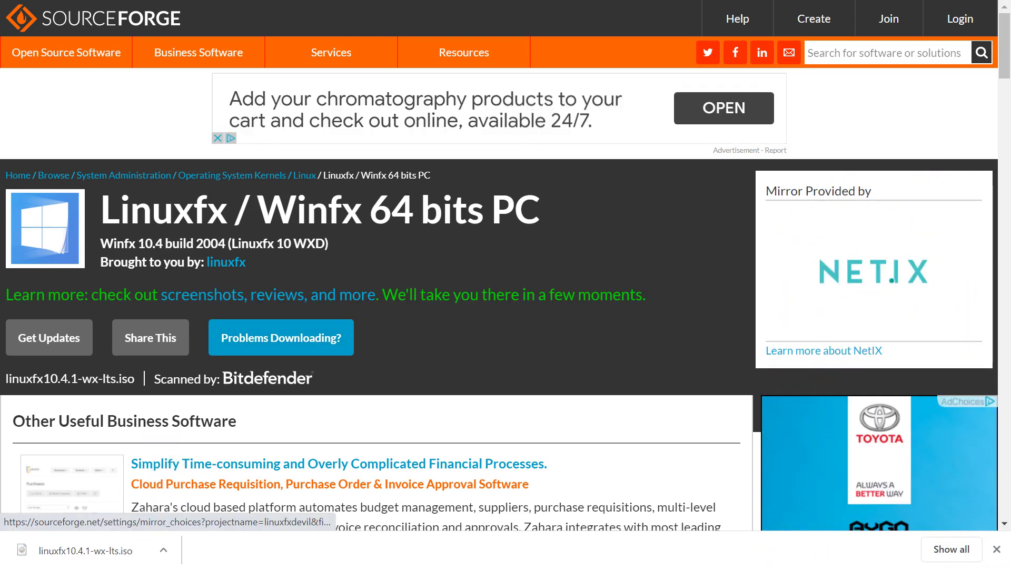
{"action": "left_click", "coordinate": [164, 550]}
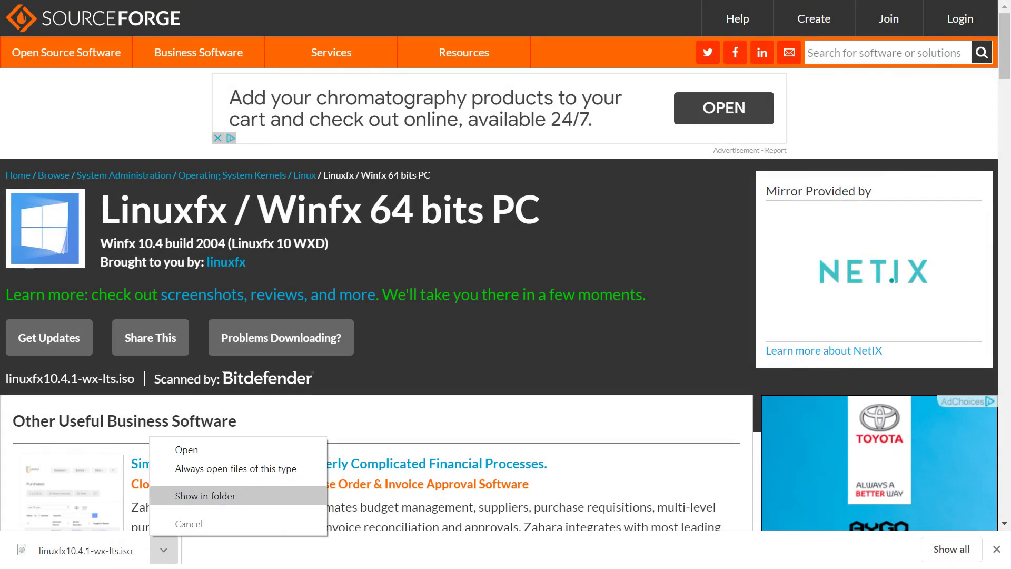
- Reveal linuxfx10.4.1-wx-lts.iso in the Downloads folder with Show in folder
{"action": "left_click", "coordinate": [206, 496]}
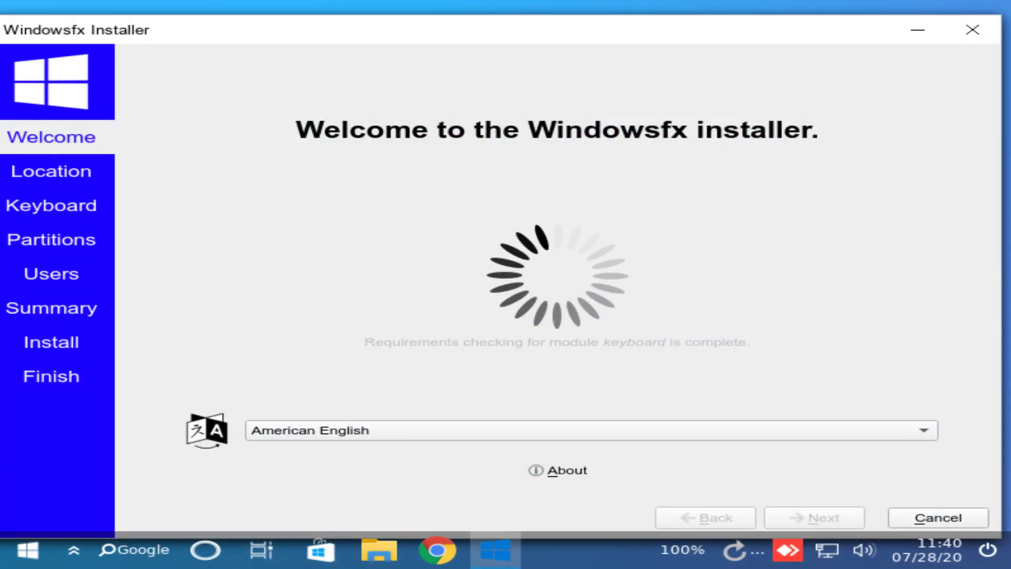
- Change the installer language from American English to British English (United Kingdom)
{"action": "left_click", "coordinate": [924, 430]}
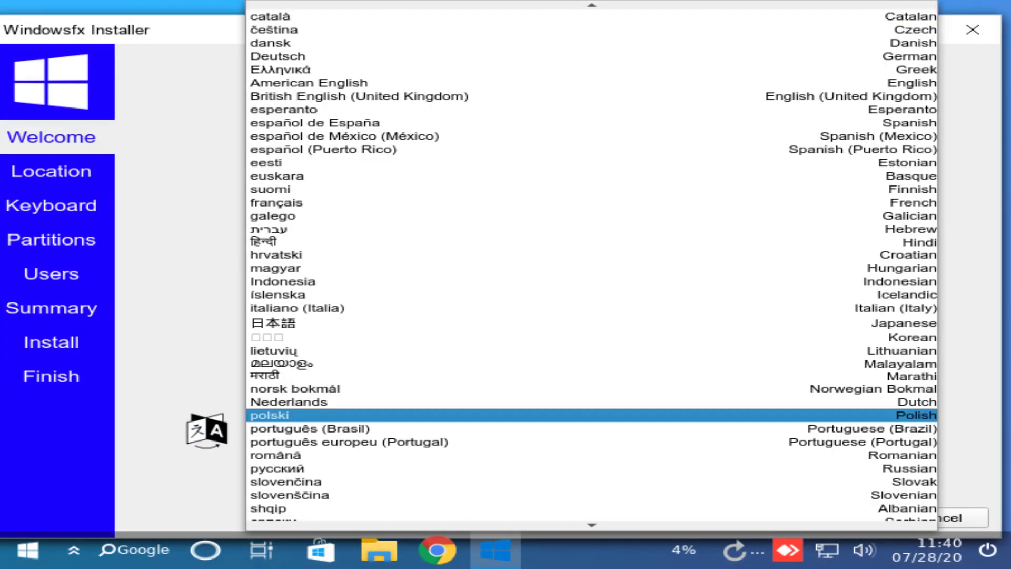
{"action": "left_click", "coordinate": [359, 96]}
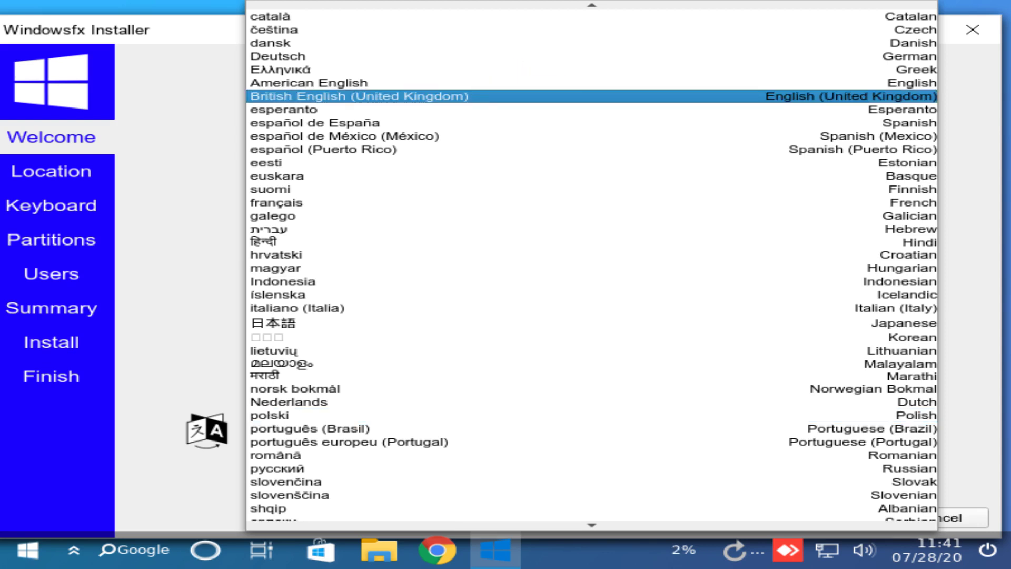
{"action": "key", "text": "Return"}
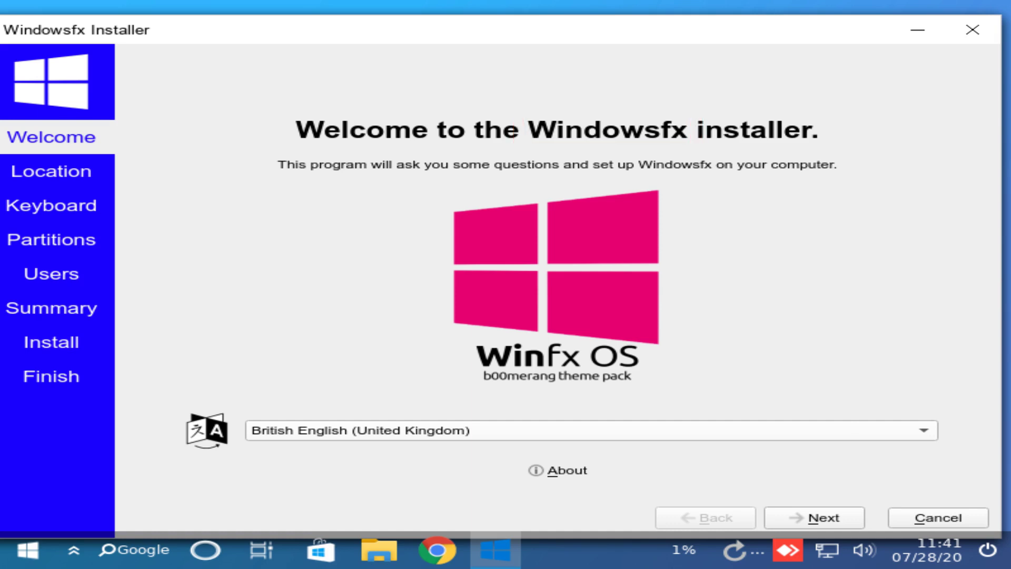
- Keep the London timezone and English (UK) keyboard, advancing to the Partitions page
{"action": "key", "text": "alt+n"}
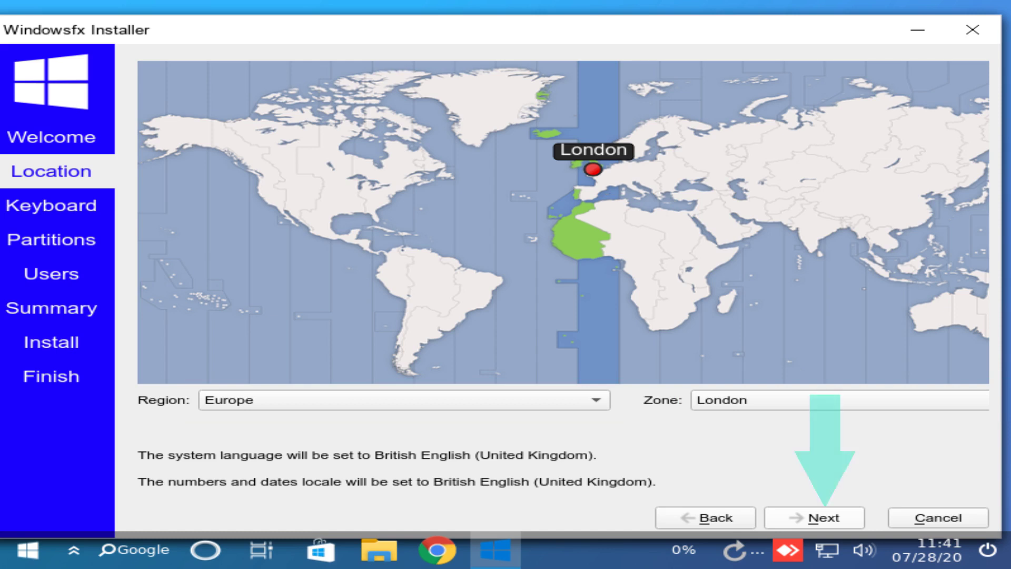
{"action": "key", "text": "alt+n"}
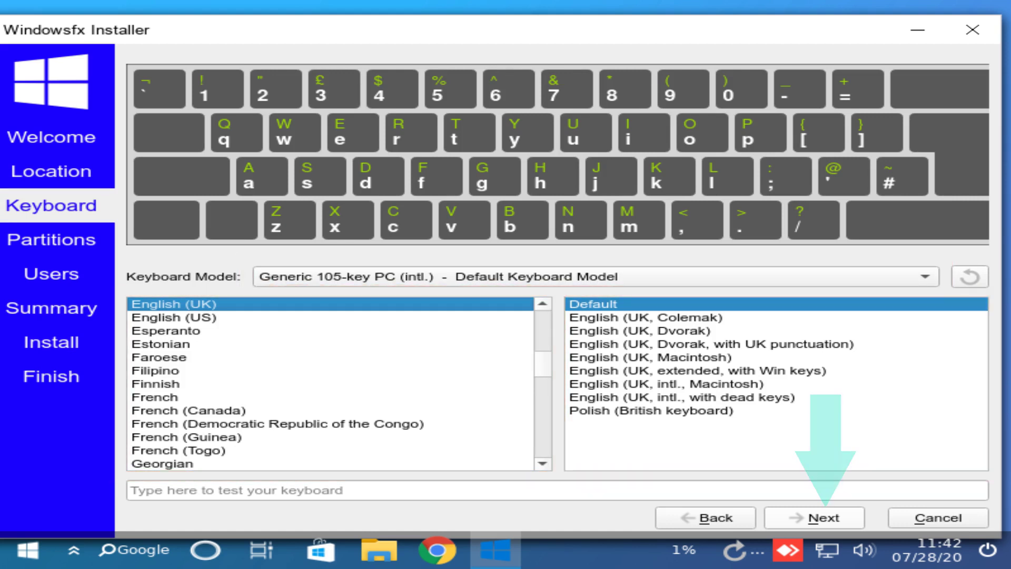
{"action": "key", "text": "alt+n"}
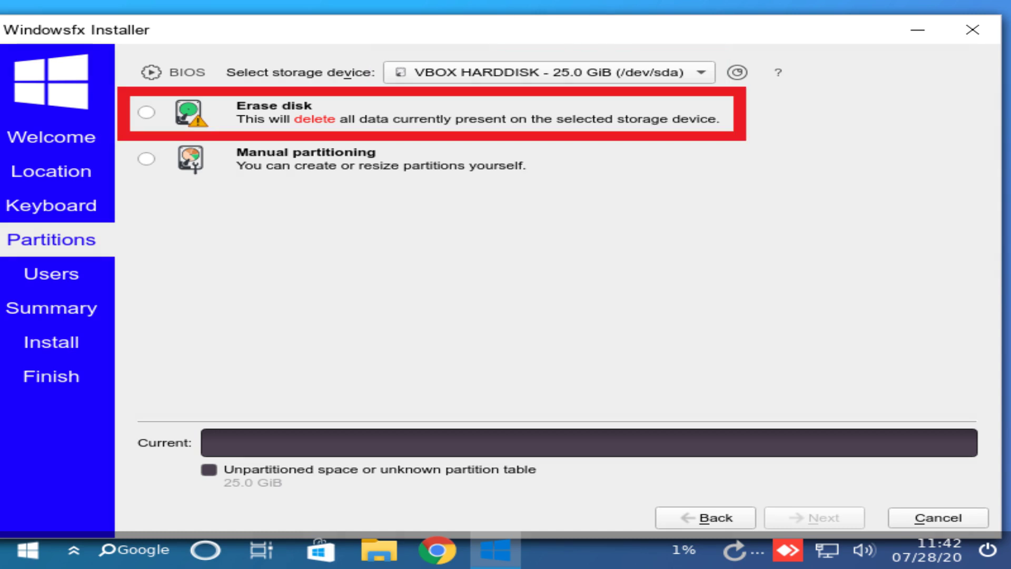
- Choose Erase disk for the 25.0 GiB VBOX HARDDISK and advance to the Users page
{"action": "left_click", "coordinate": [146, 112]}
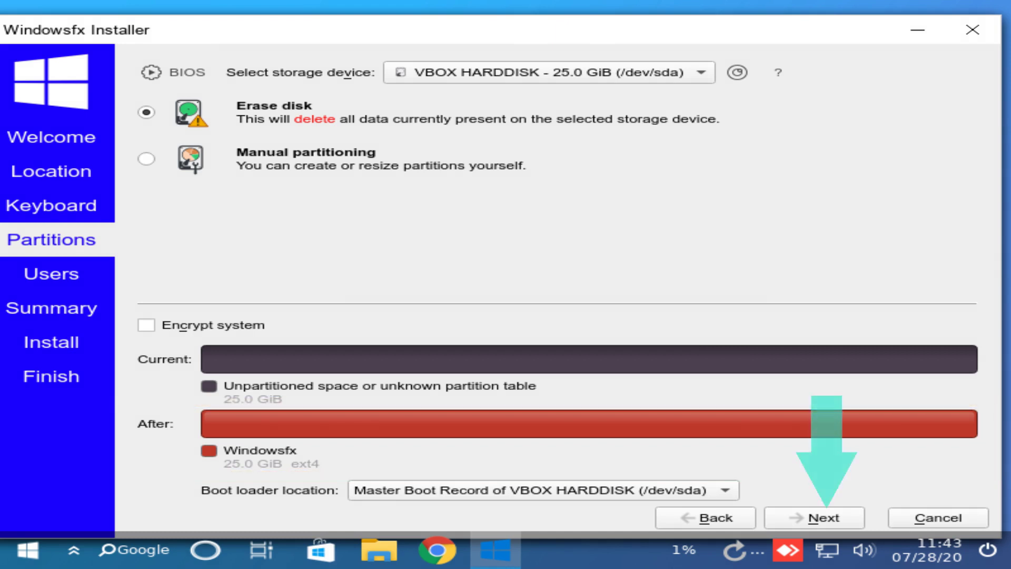
{"action": "key", "text": "alt+n"}
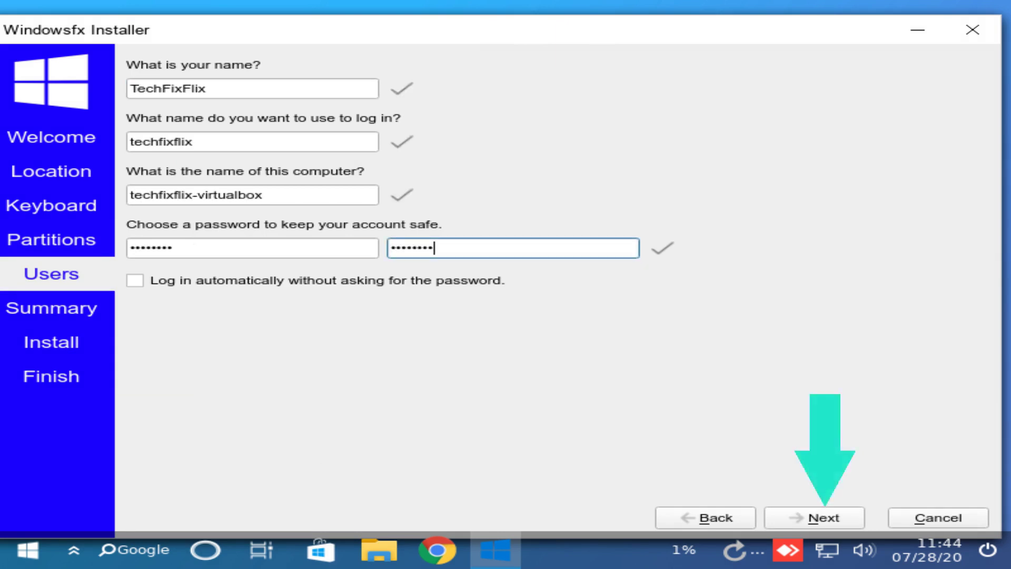
- Advance past the Users page to the Summary and start the Windowsfx installation
{"action": "key", "text": "alt+n"}
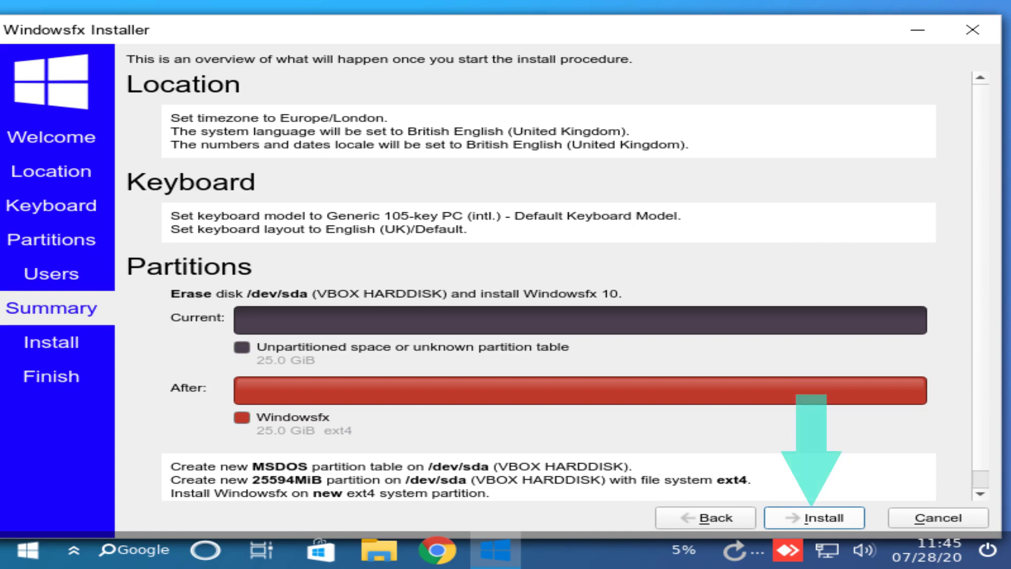
{"action": "key", "text": "alt+i"}
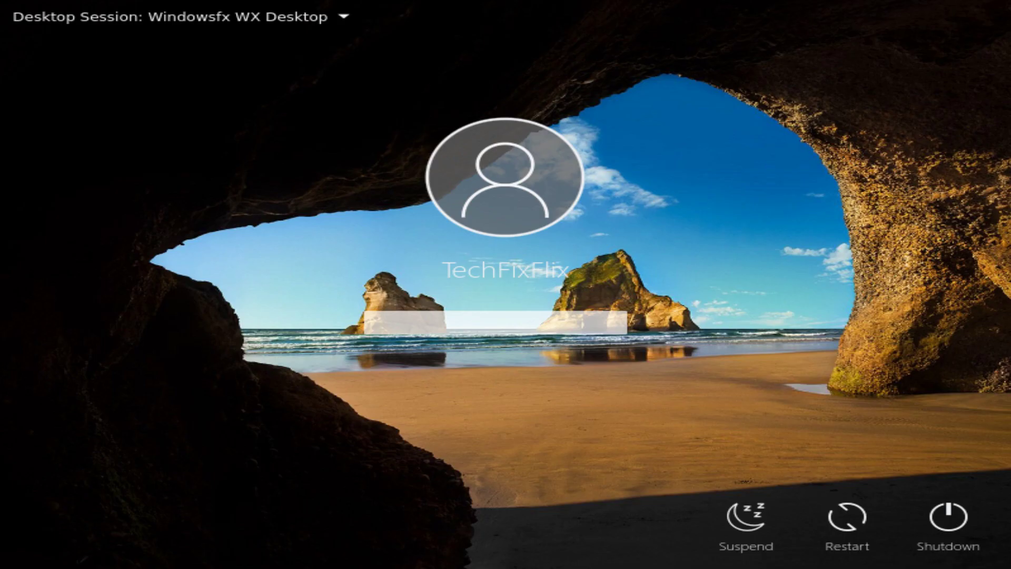
- Enter the new account's password at the Windowsfx login screen to sign in
{"action": "type", "text": "*********"}
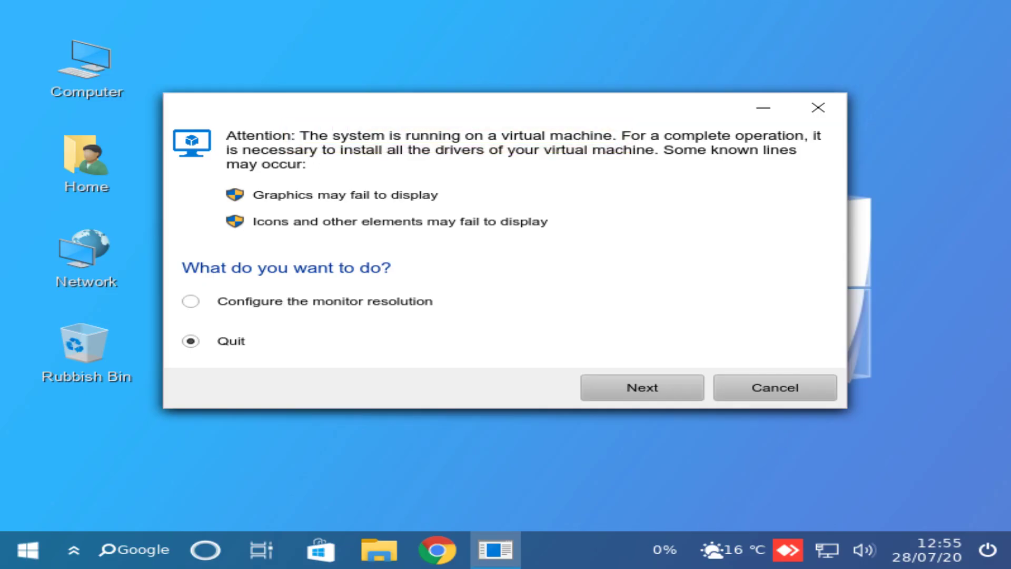
- Choose monitor resolution setup from the VM driver notice and select 1920 x 1080 (16:9)
{"action": "left_click", "coordinate": [190, 301]}
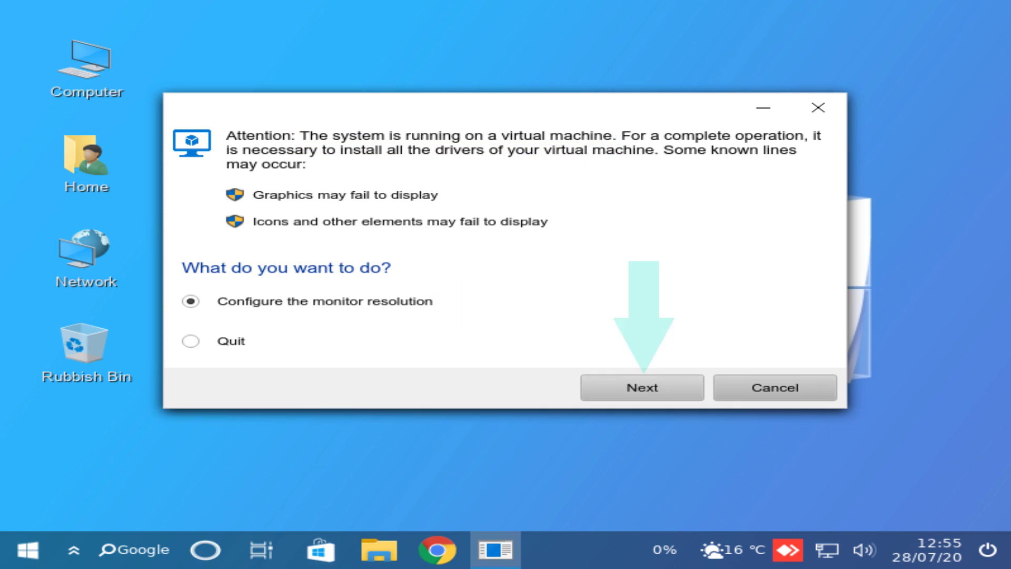
{"action": "key", "text": "Return"}
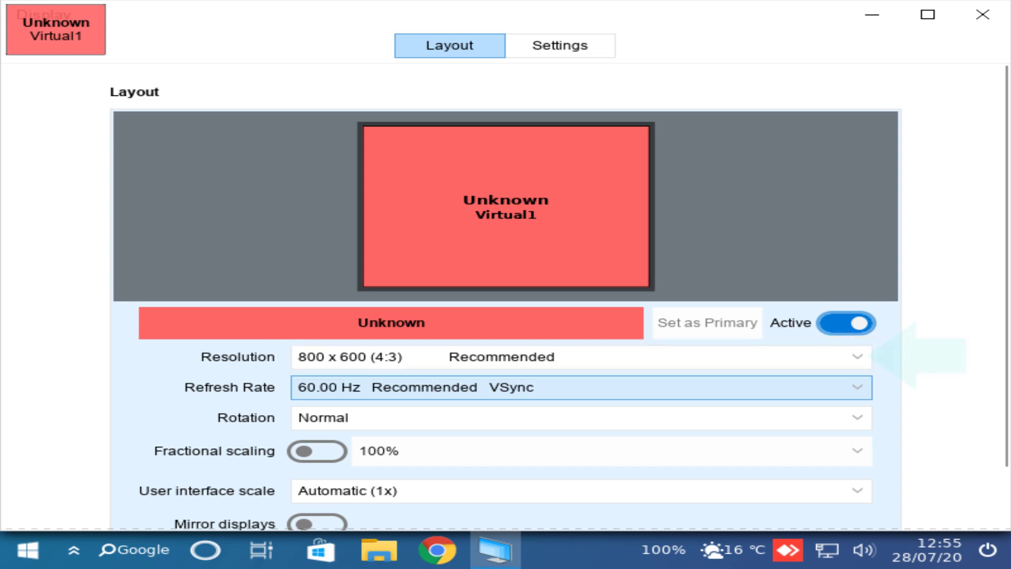
{"action": "key", "text": "Return"}
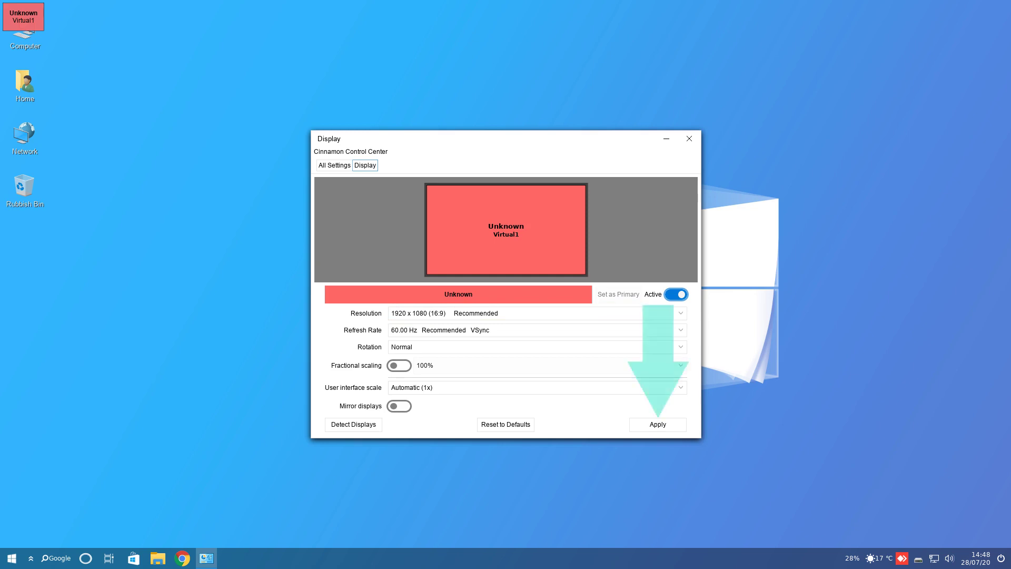
- Apply 1920 x 1080, confirm Keep This Configuration, and close Cinnamon's Display window
{"action": "left_click", "coordinate": [658, 424]}
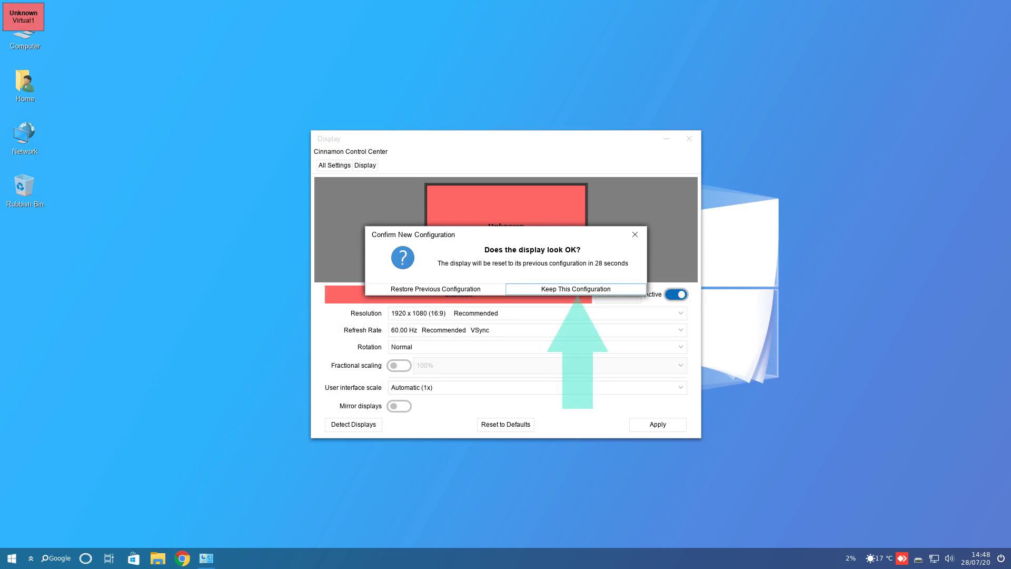
{"action": "key", "text": "Return"}
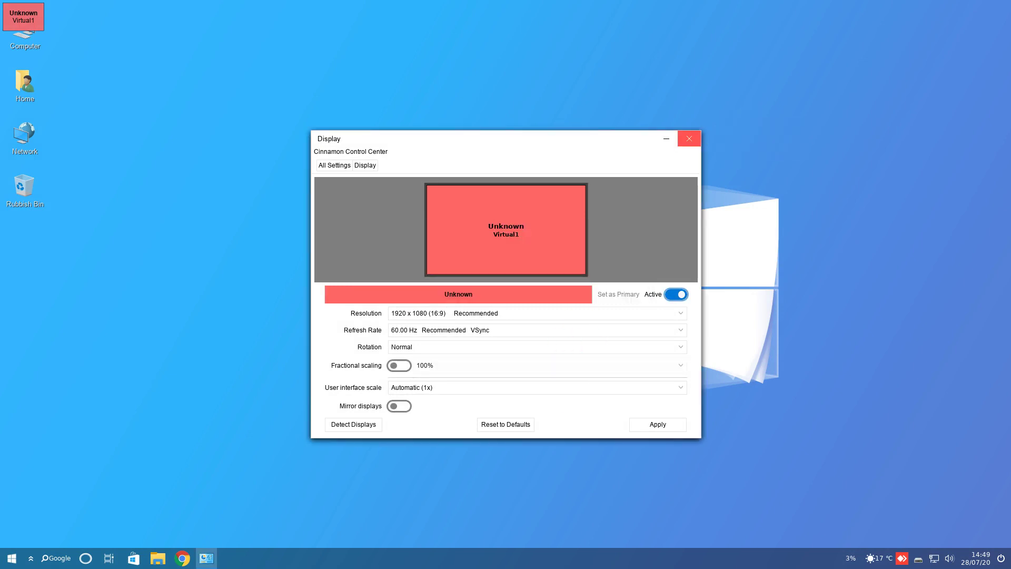
{"action": "key", "text": "alt+F4"}
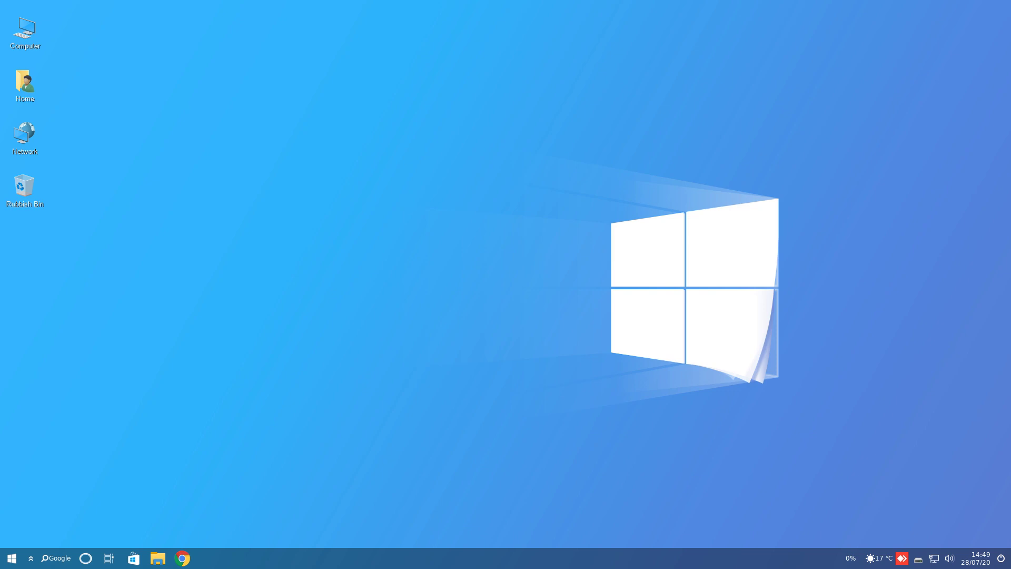
- Open Computer maximized, view the file system root, then go to the home folder
{"action": "double_click", "coordinate": [25, 31]}
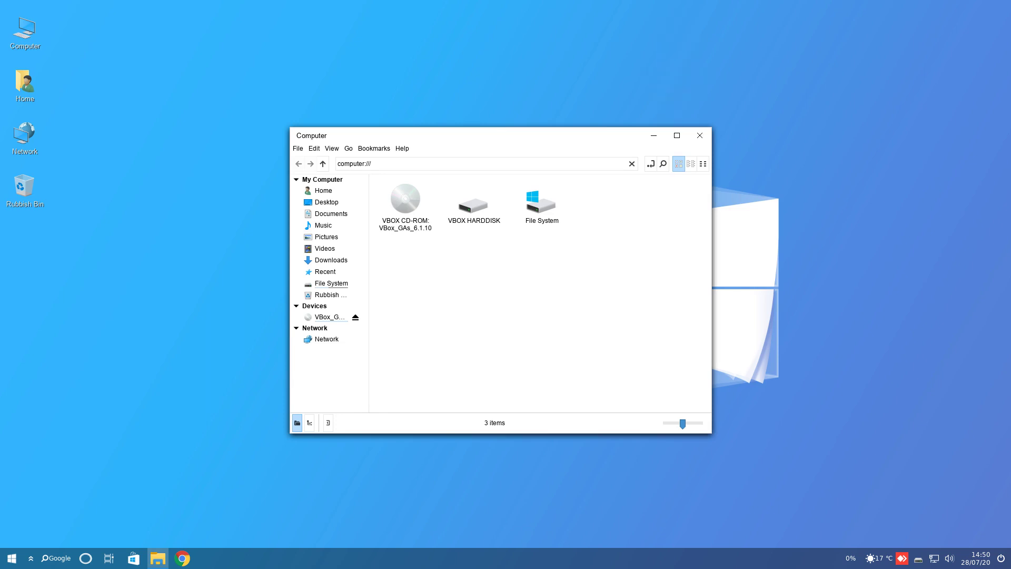
{"action": "left_click", "coordinate": [676, 135]}
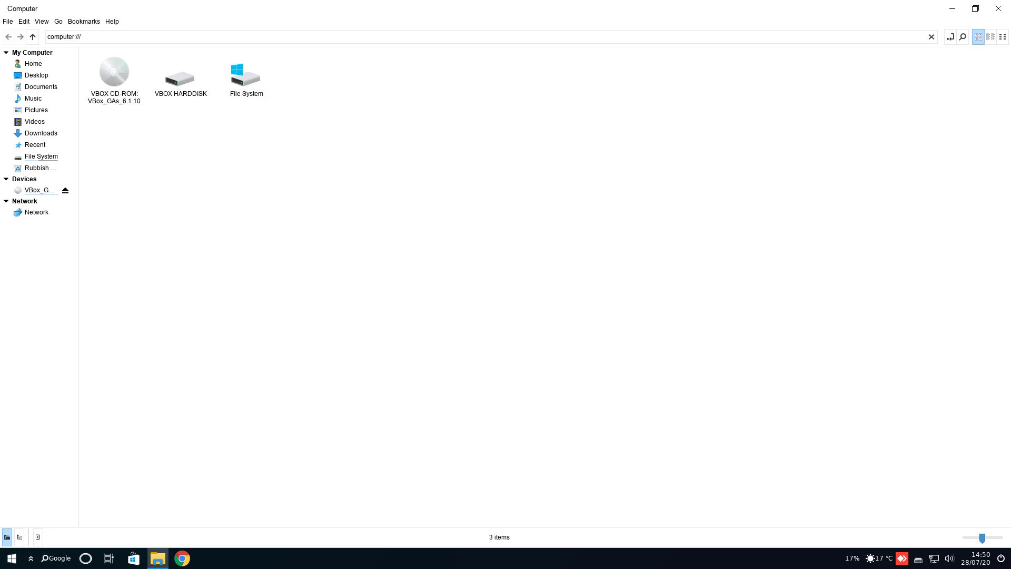
{"action": "double_click", "coordinate": [246, 77]}
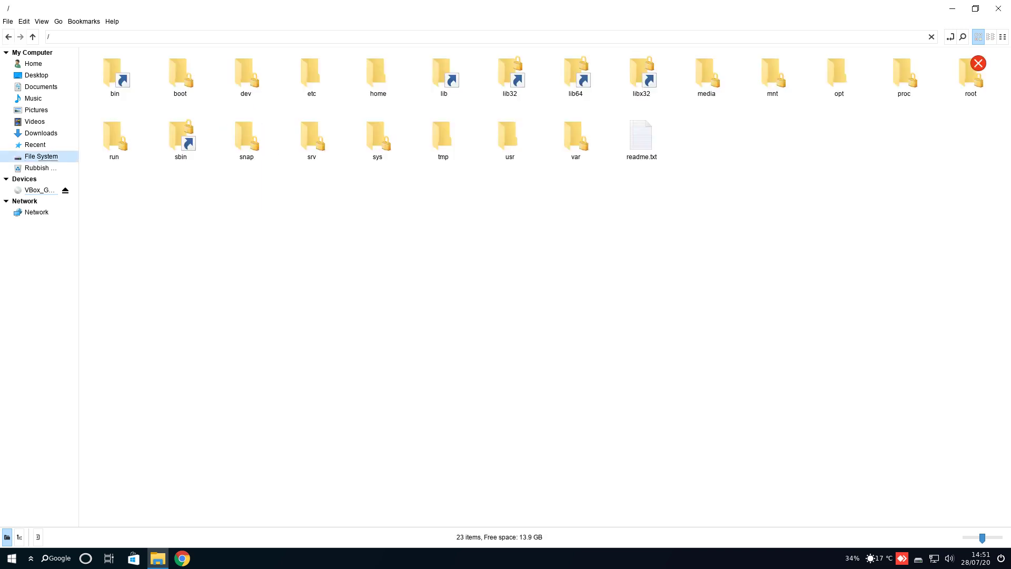
{"action": "left_click", "coordinate": [33, 64]}
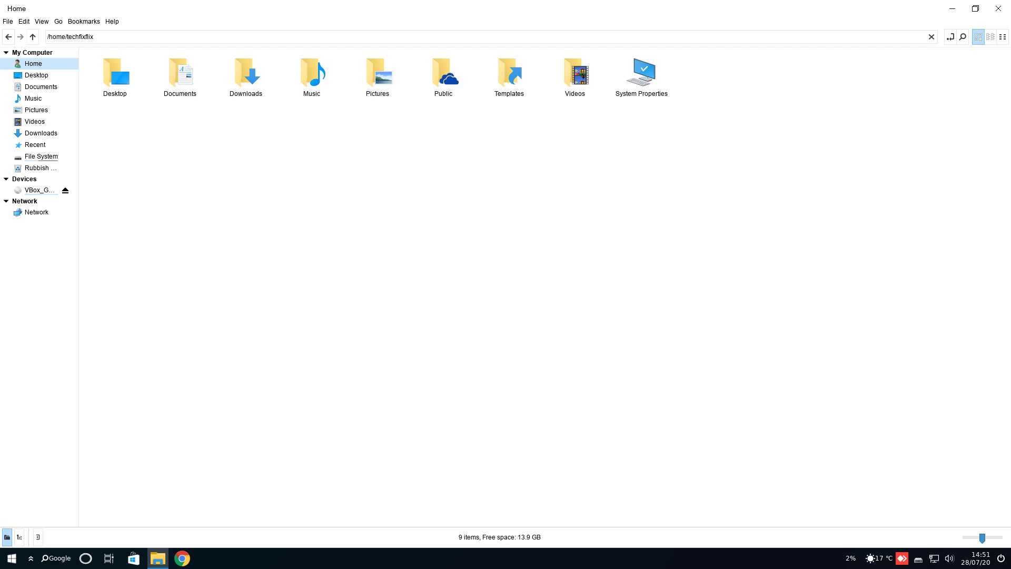
- Browse the Desktop, Documents, Music, Pictures, Videos, Downloads and Recent places
{"action": "left_click", "coordinate": [36, 75]}
{"action": "left_click", "coordinate": [41, 86]}
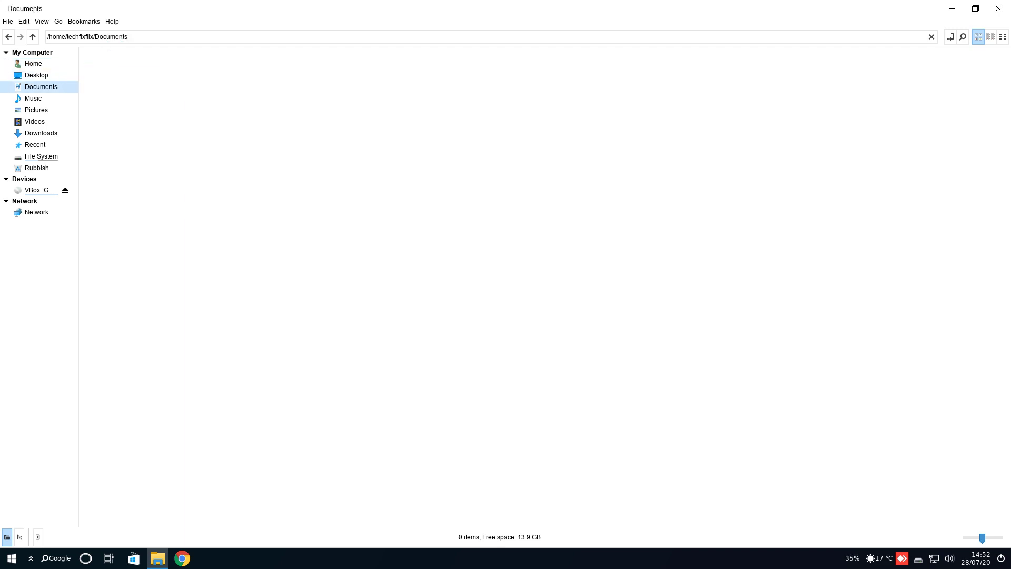
{"action": "left_click", "coordinate": [33, 98]}
{"action": "left_click", "coordinate": [36, 110]}
{"action": "left_click", "coordinate": [34, 121]}
{"action": "left_click", "coordinate": [41, 132]}
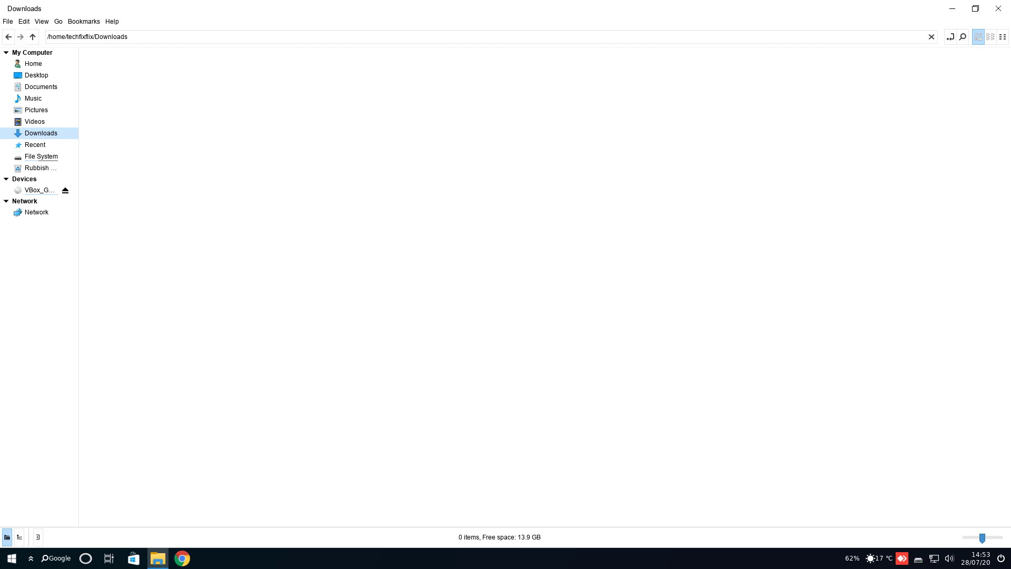
{"action": "left_click", "coordinate": [35, 144]}
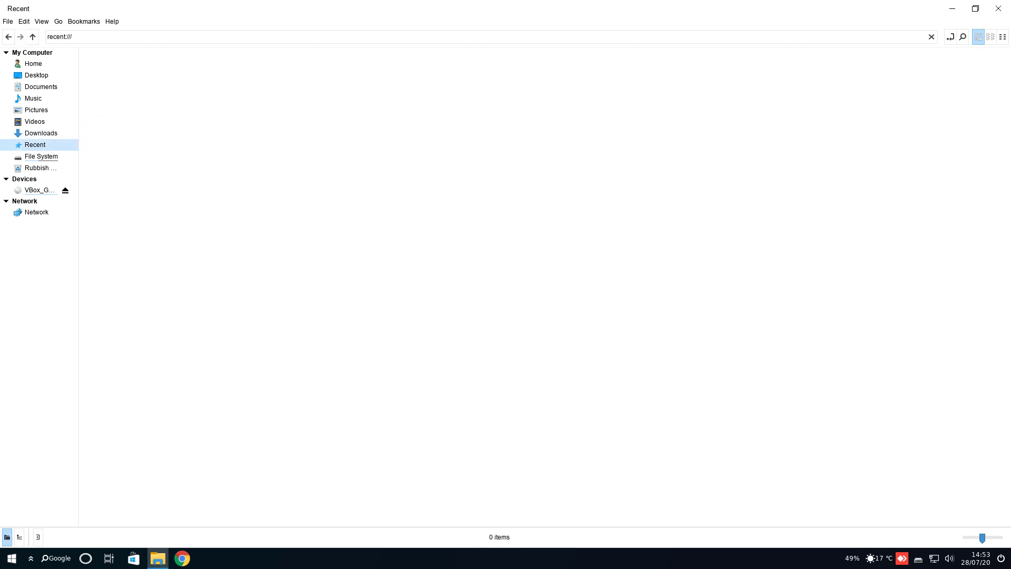
- Visit the root, Rubbish Bin, VBox_GAs_6.1.10 and Network, then show Home as a compact list
{"action": "left_click", "coordinate": [42, 156]}
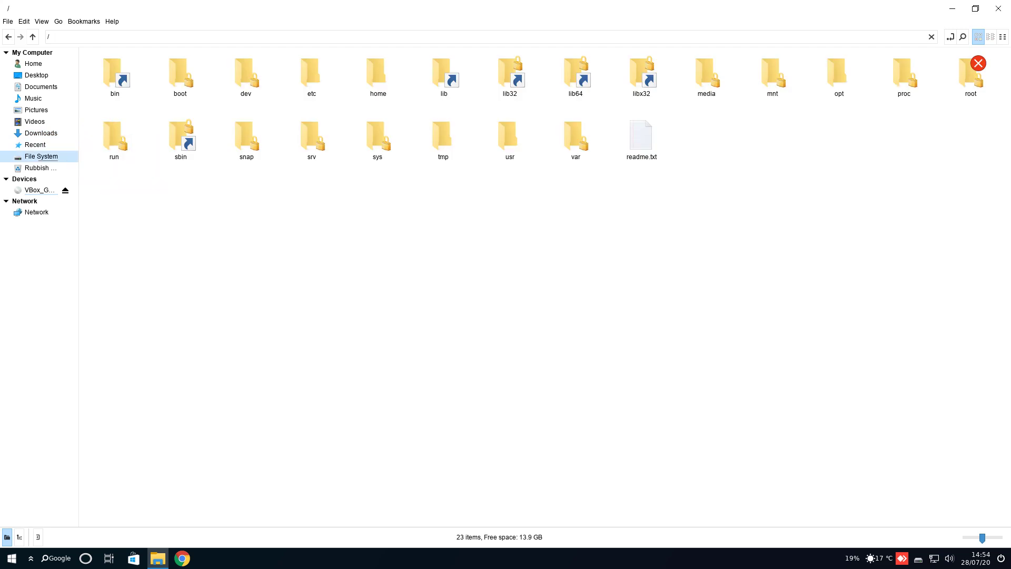
{"action": "left_click", "coordinate": [41, 168]}
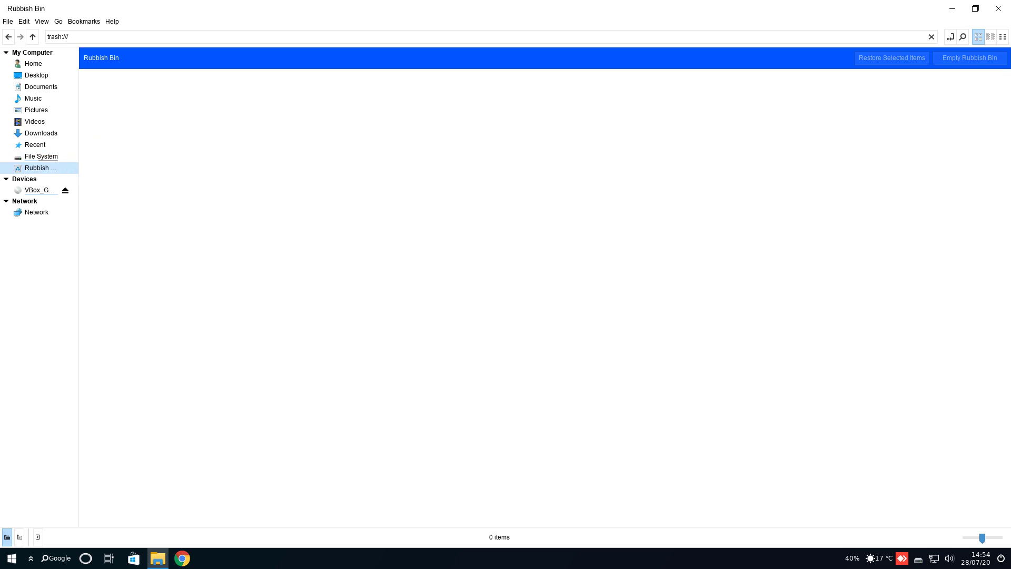
{"action": "left_click", "coordinate": [40, 189]}
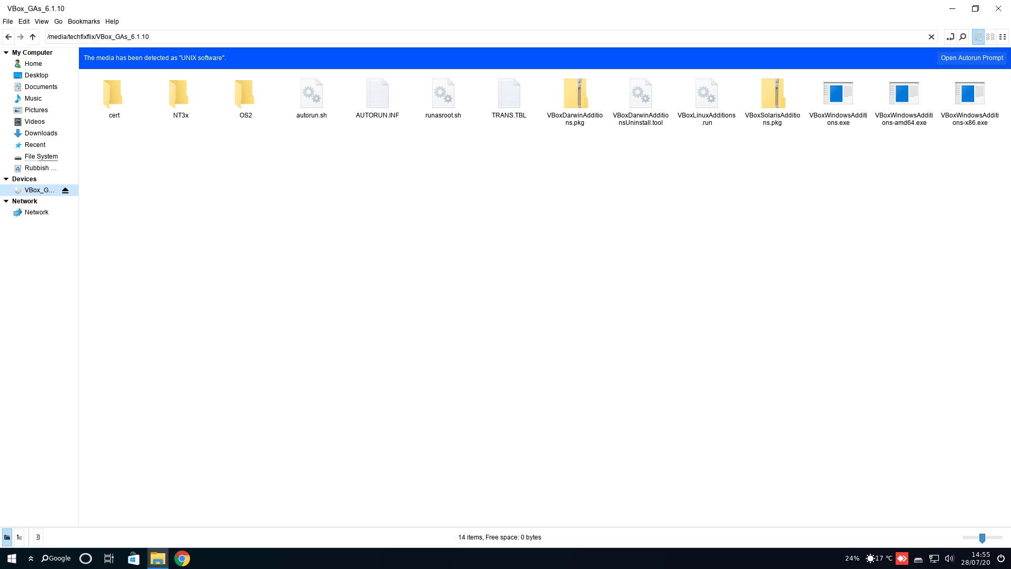
{"action": "left_click", "coordinate": [37, 212]}
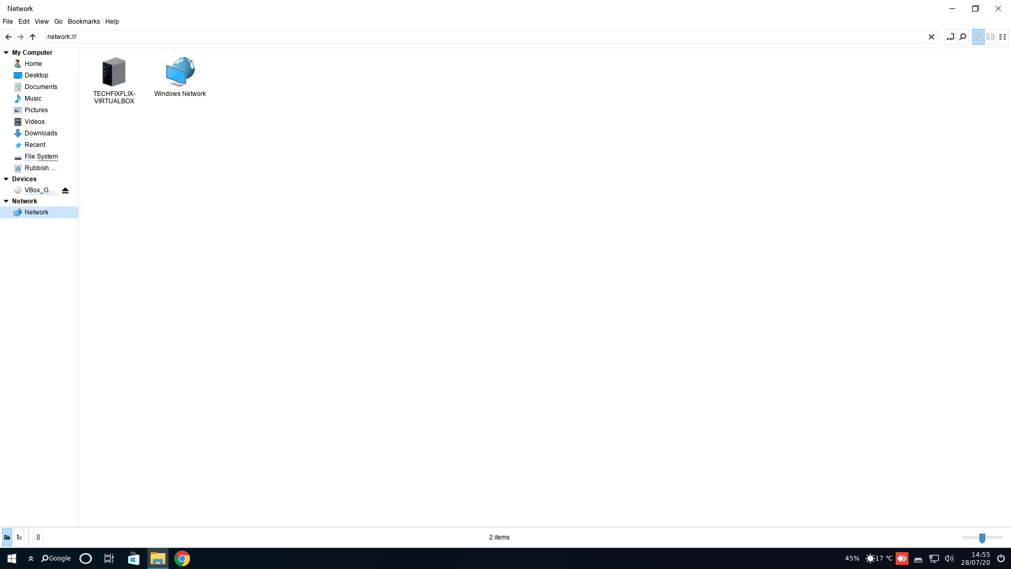
{"action": "left_click", "coordinate": [34, 63]}
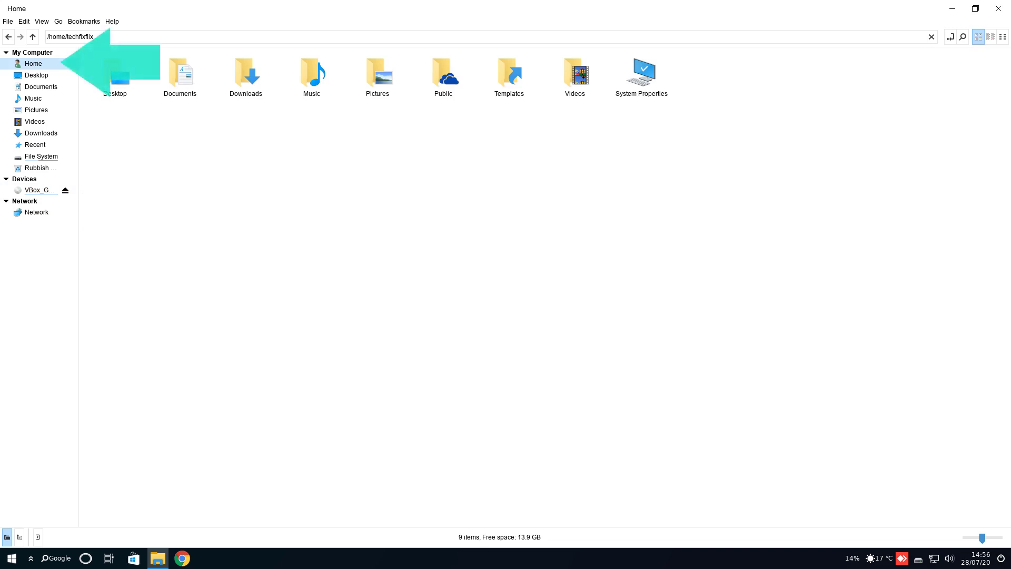
{"action": "left_click", "coordinate": [990, 36]}
{"action": "left_click", "coordinate": [1003, 36]}
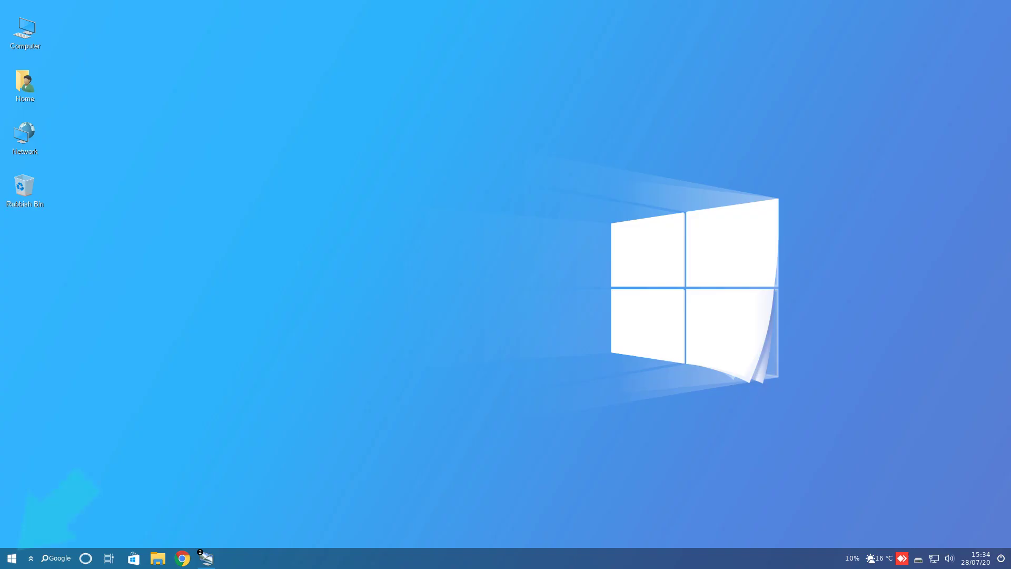
- Launch Winfx settings from the application menu
{"action": "key", "text": "super"}
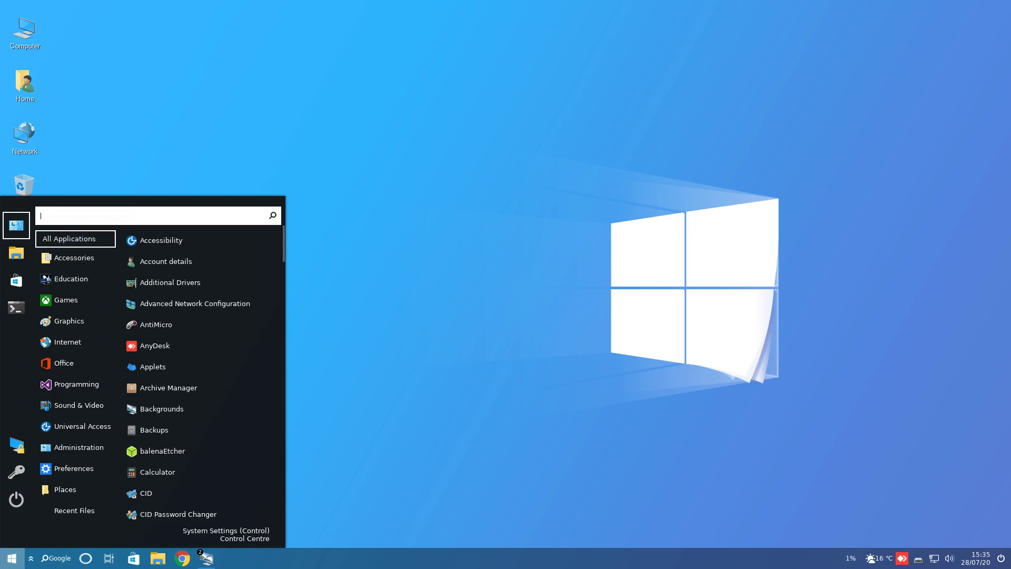
{"action": "key", "text": "Return"}
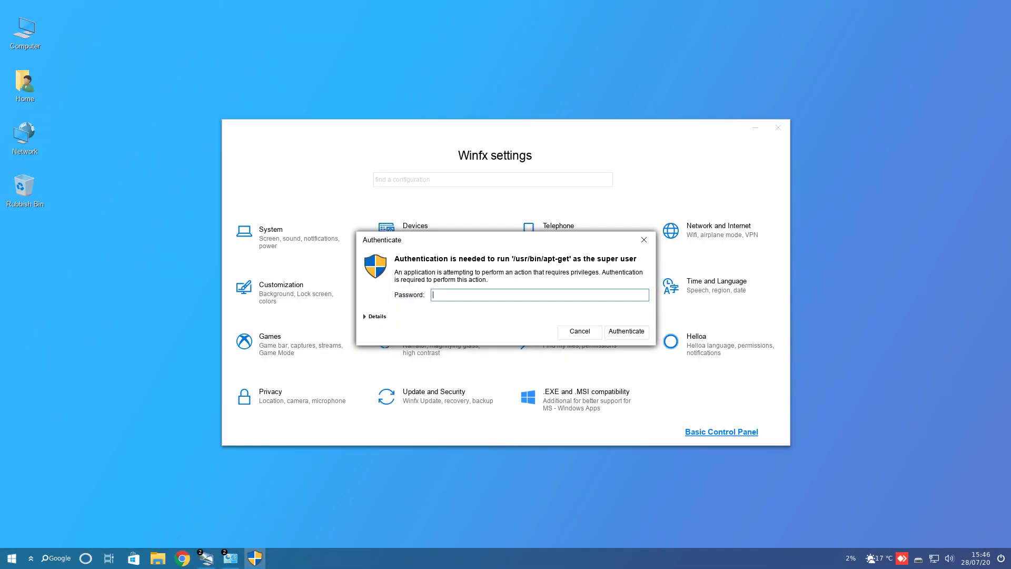
- Authenticate with the account password and proceed with installing the extra Windows libraries
{"action": "type", "text": "********"}
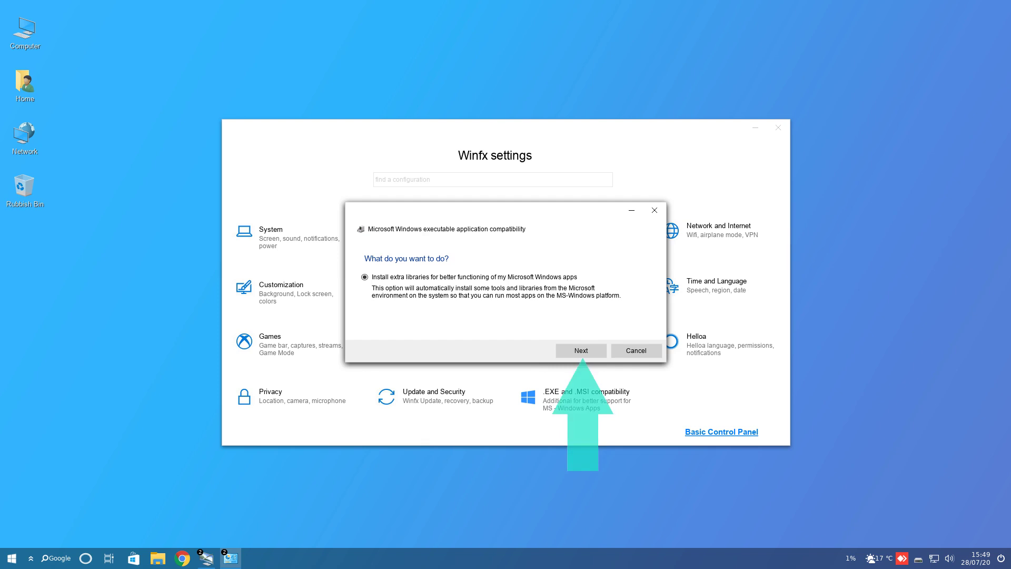
{"action": "key", "text": "Return"}
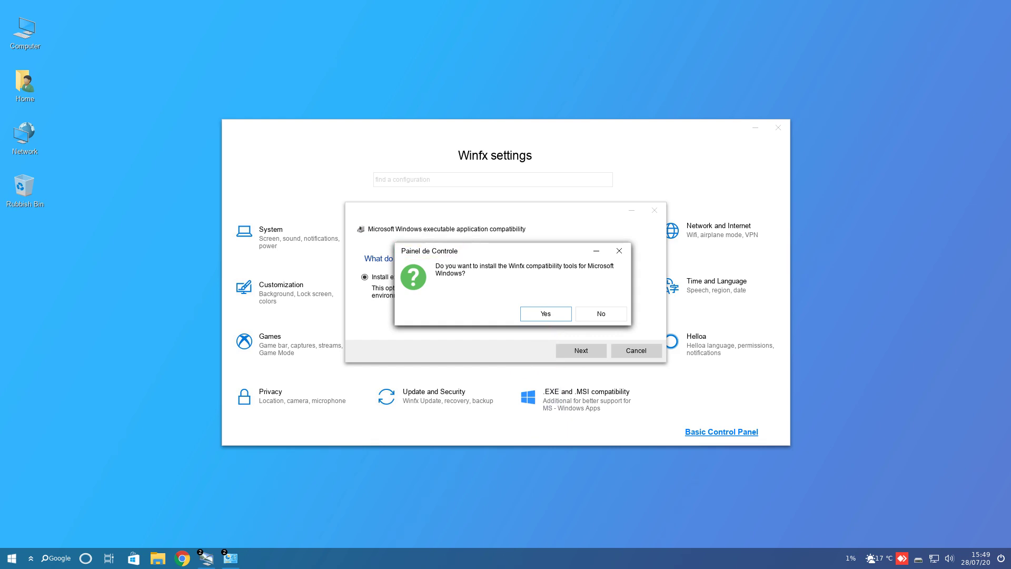
- Confirm the compatibility tools, accept the .NET Framework 4.8 licence, install it and finish
{"action": "key", "text": "Return"}
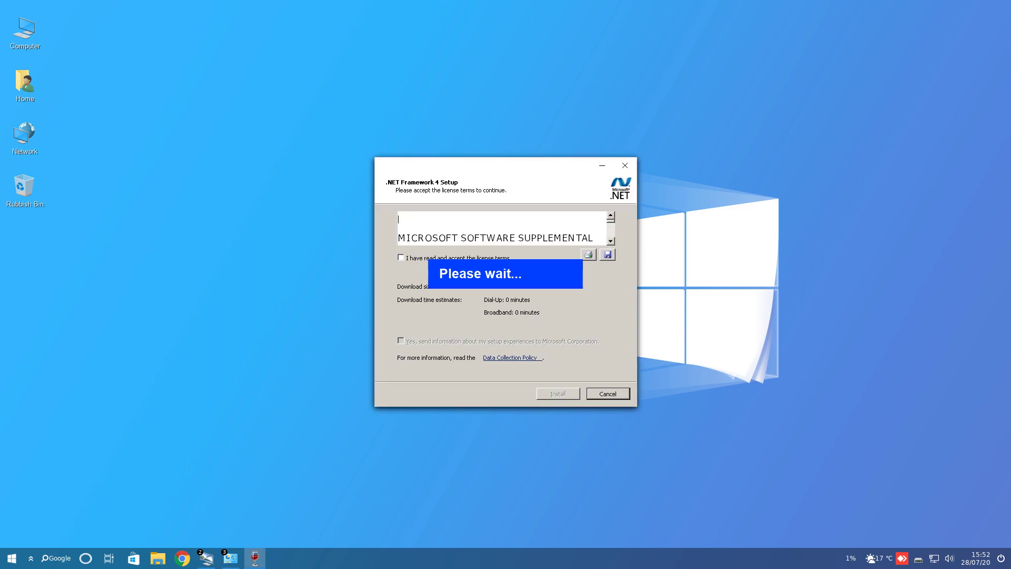
{"action": "left_click", "coordinate": [401, 258]}
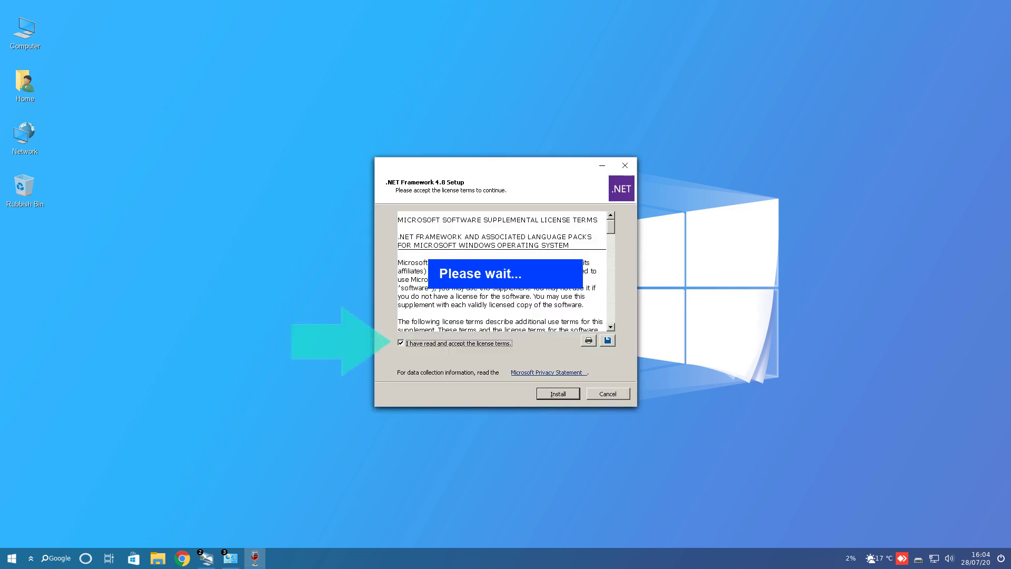
{"action": "key", "text": "Return"}
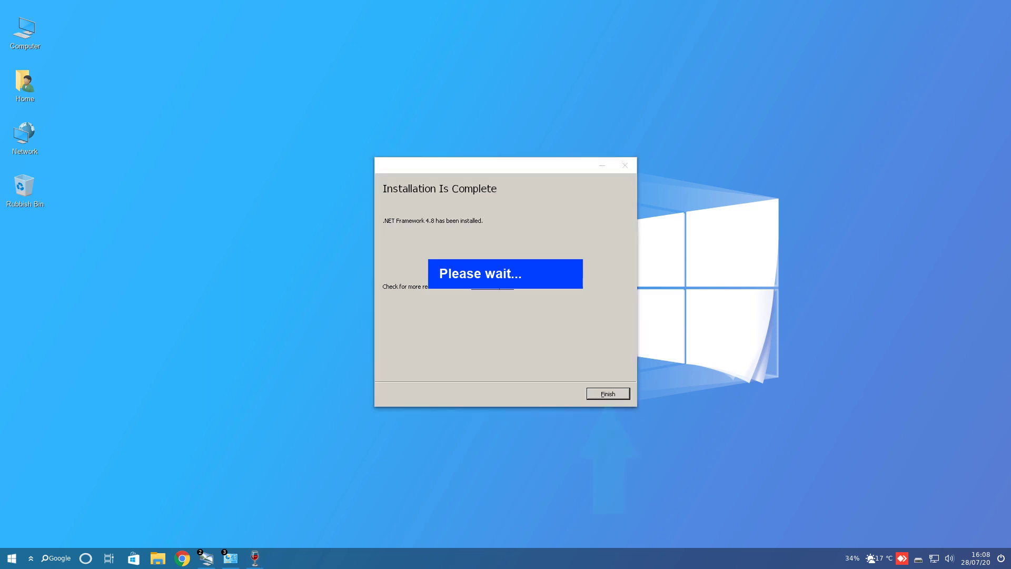
{"action": "key", "text": "Return"}
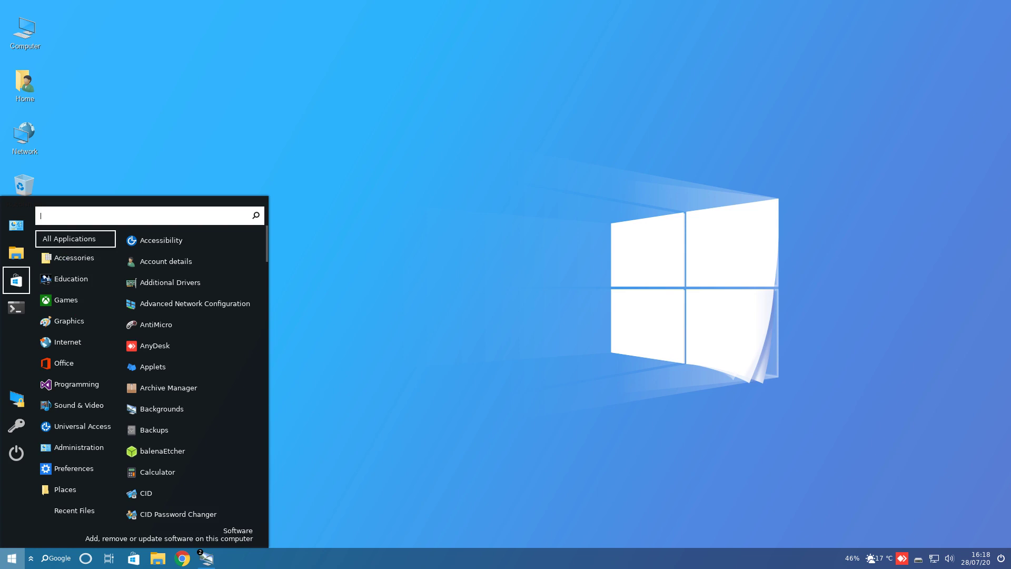
- Open the Software store from the Start menu
{"action": "left_click", "coordinate": [16, 280]}
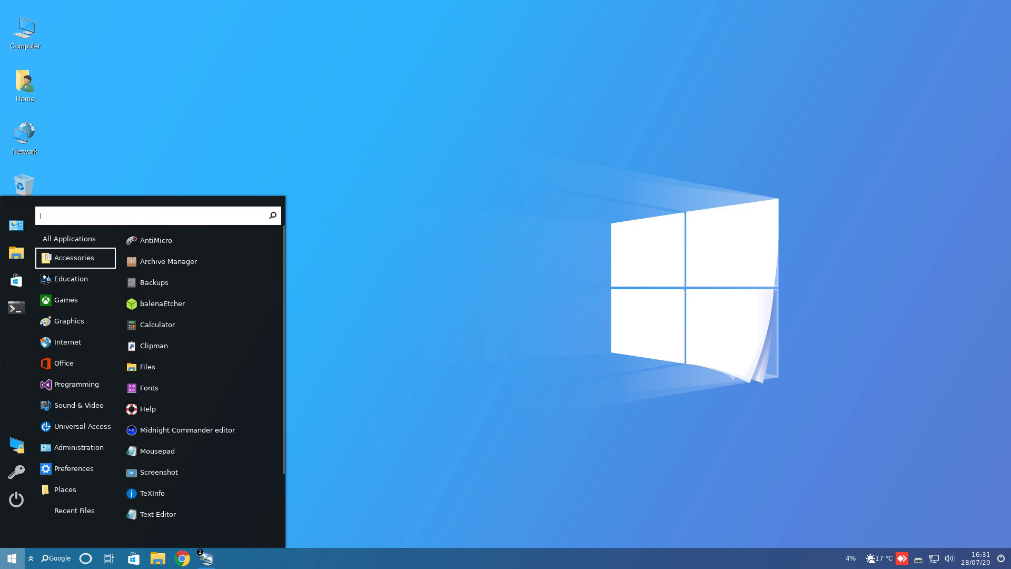
- Step through the Education to Preferences categories and finish on the Places list
{"action": "left_click", "coordinate": [76, 278]}
{"action": "left_click", "coordinate": [66, 300]}
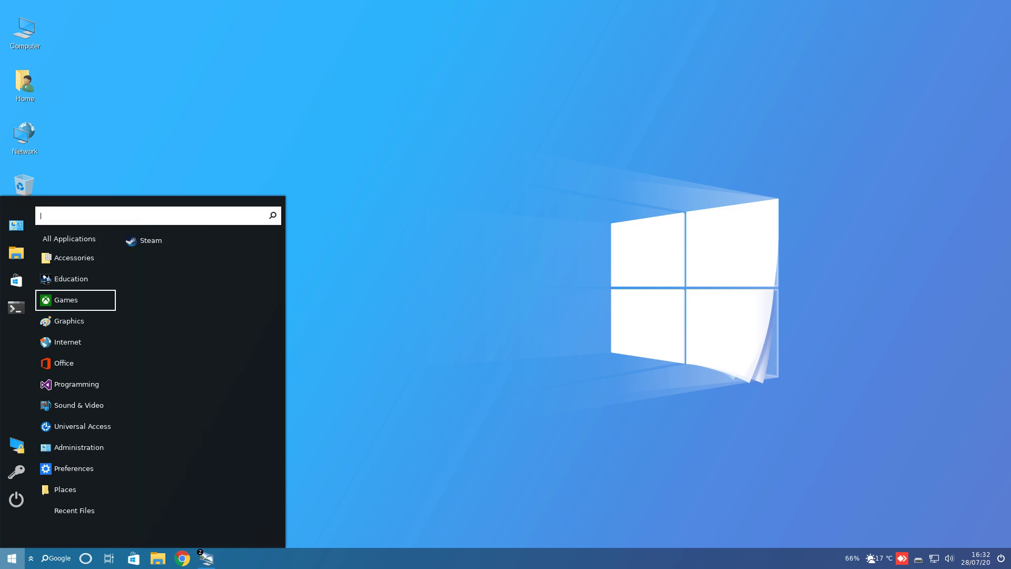
{"action": "left_click", "coordinate": [69, 321]}
{"action": "left_click", "coordinate": [67, 342]}
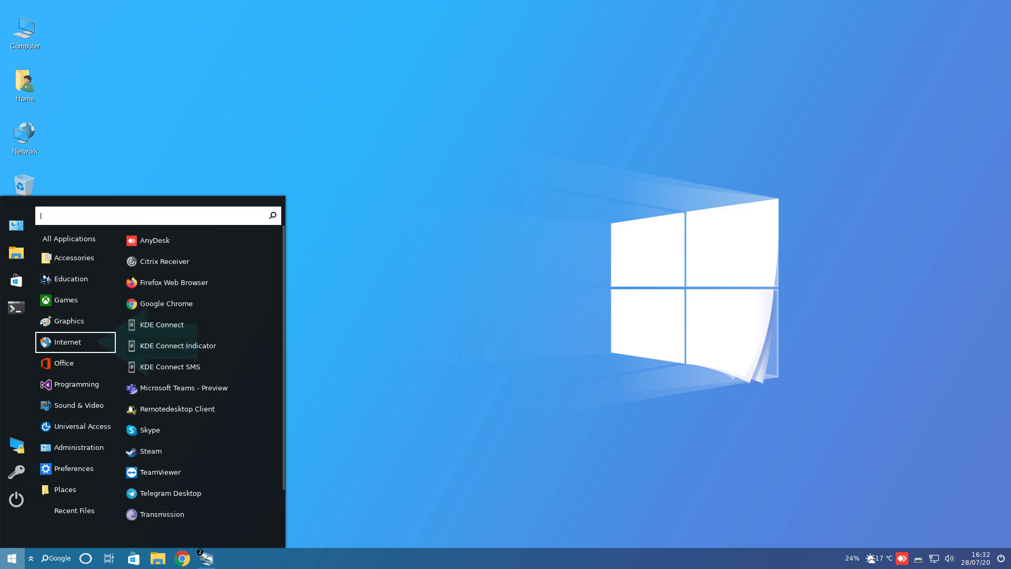
{"action": "left_click", "coordinate": [63, 363]}
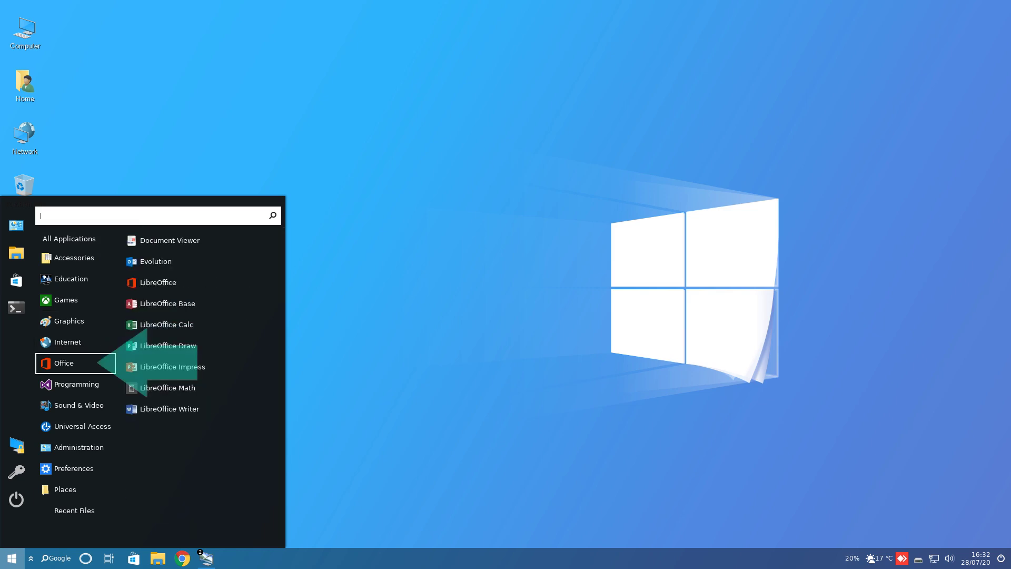
{"action": "left_click", "coordinate": [76, 384]}
{"action": "left_click", "coordinate": [79, 405]}
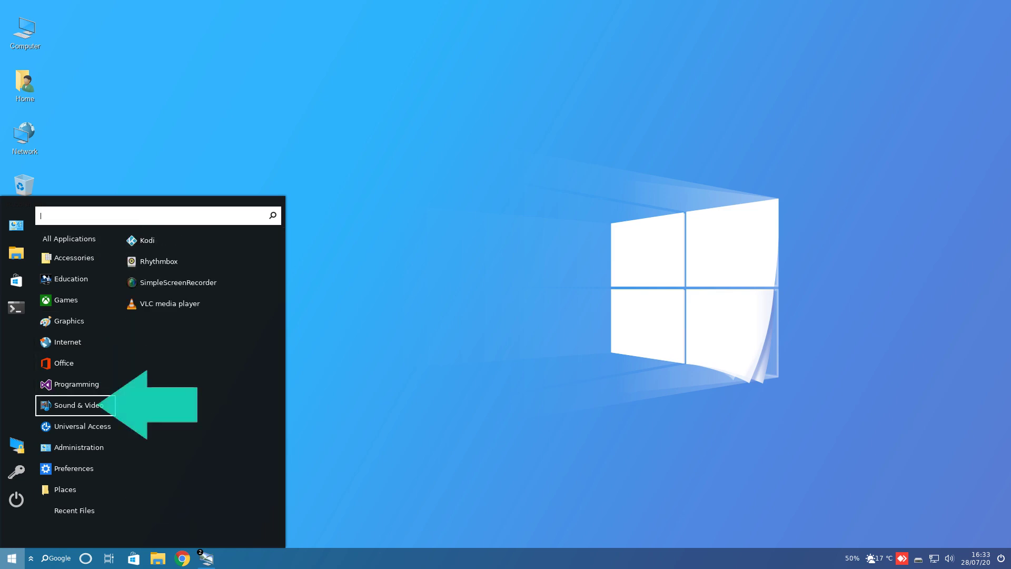
{"action": "left_click", "coordinate": [83, 426]}
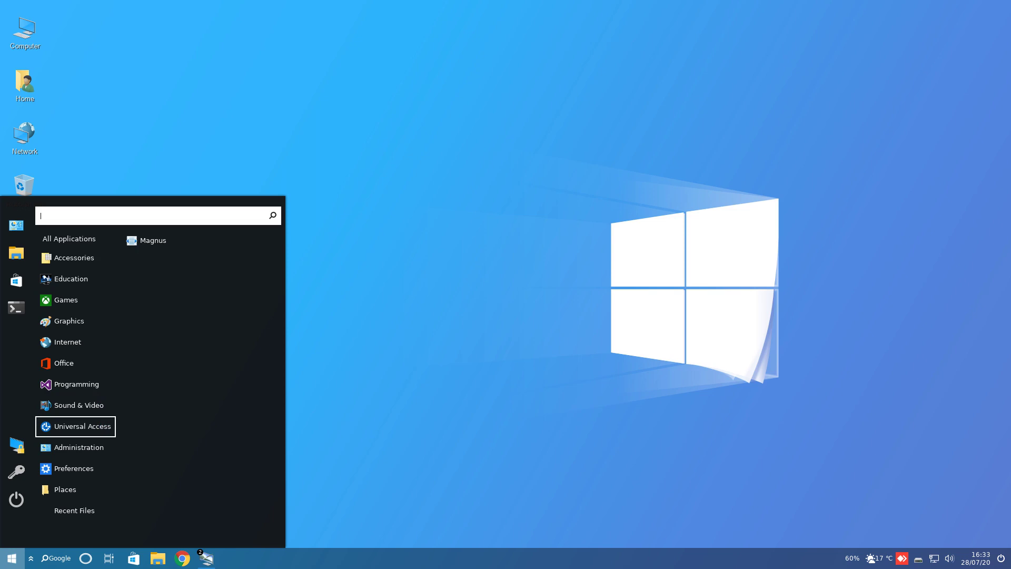
{"action": "left_click", "coordinate": [79, 447]}
{"action": "left_click", "coordinate": [74, 468]}
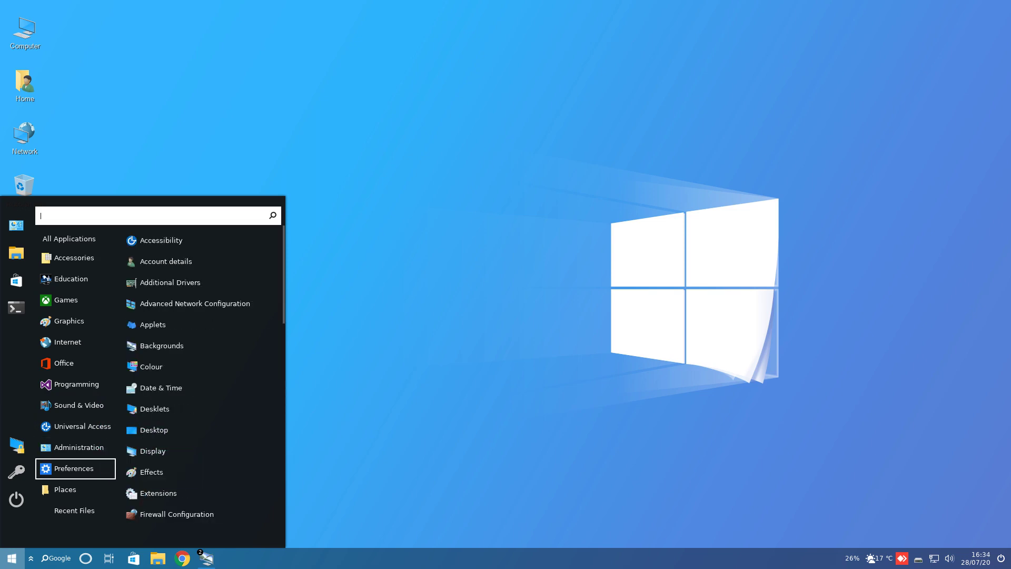
{"action": "left_click", "coordinate": [65, 489]}
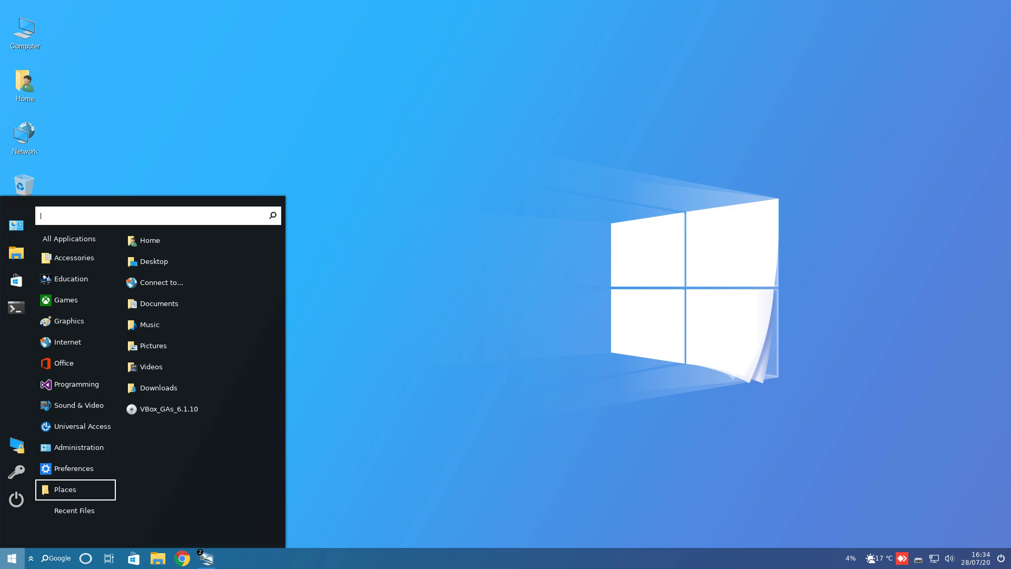
- Open LibreOffice Writer and start Save As with the Word 2007–365 (.docx) format
{"action": "left_click", "coordinate": [64, 363]}
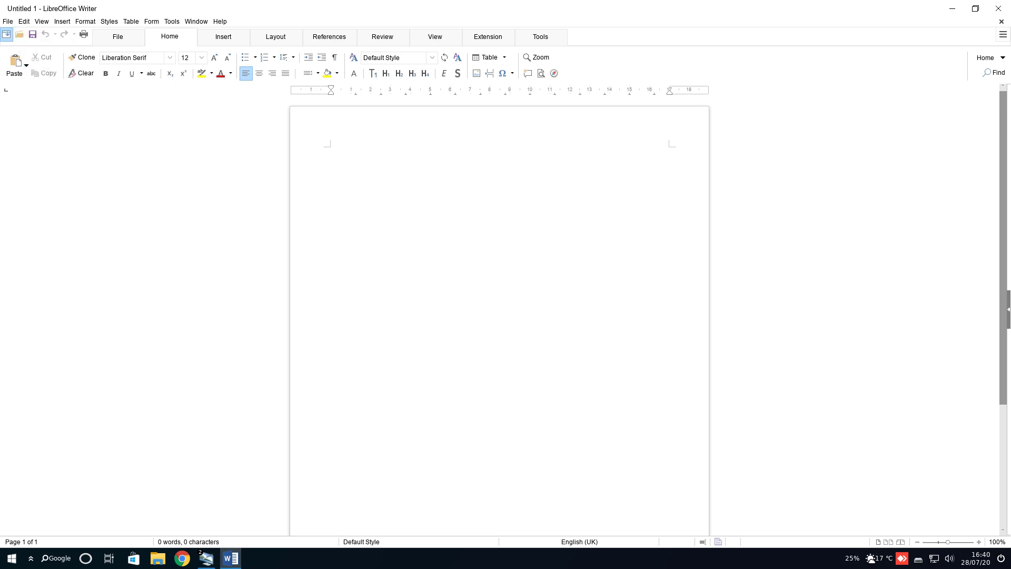
{"action": "key", "text": "alt+f"}
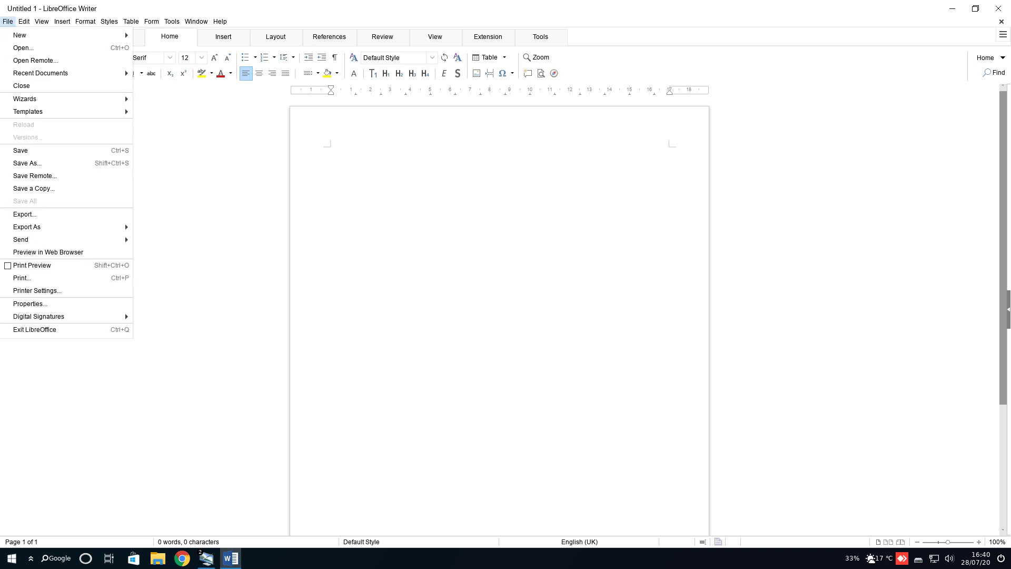
{"action": "left_click", "coordinate": [27, 163]}
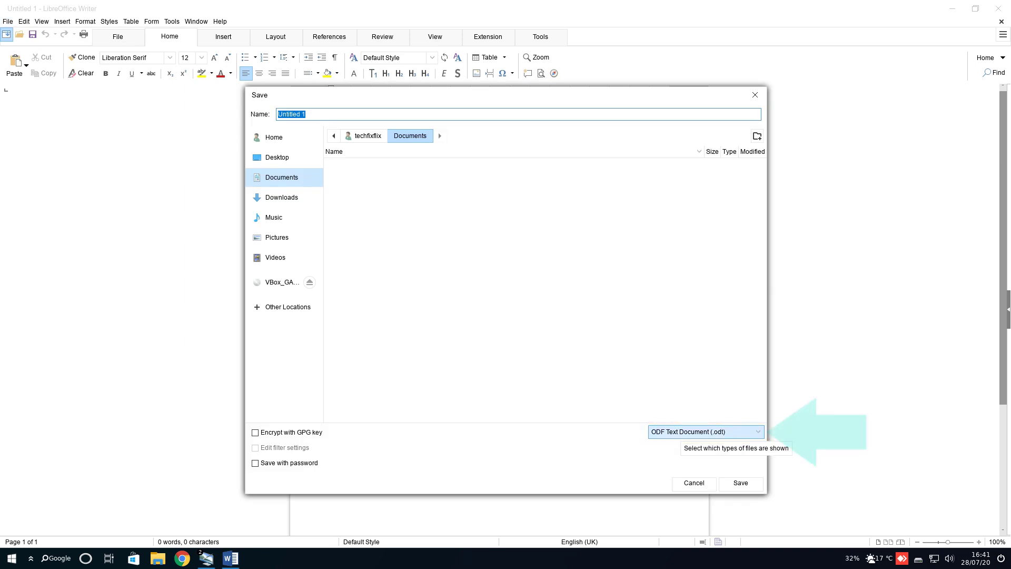
{"action": "left_click", "coordinate": [706, 432]}
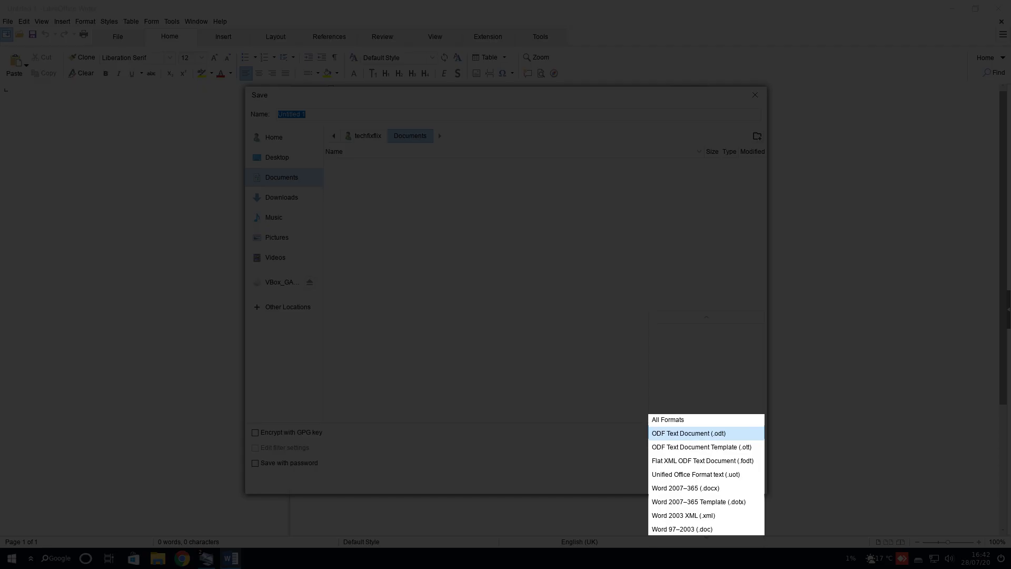
{"action": "key", "text": "Down"}
{"action": "key", "text": "Down"}
{"action": "key", "text": "Down"}
{"action": "key", "text": "Down"}
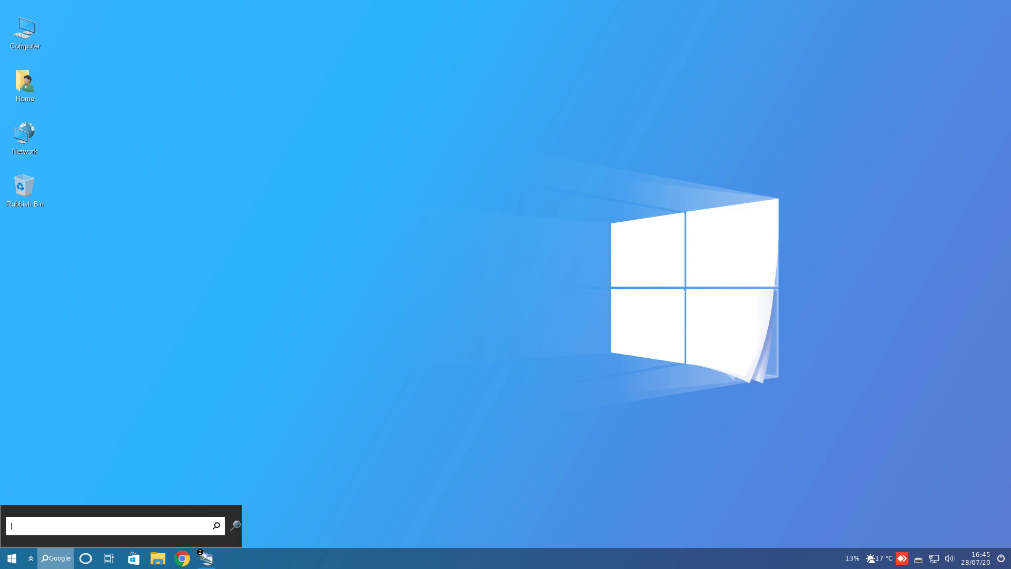
- Search Google for 'TechFixFlix' from the taskbar search box
{"action": "type", "text": "TechFixFlix"}
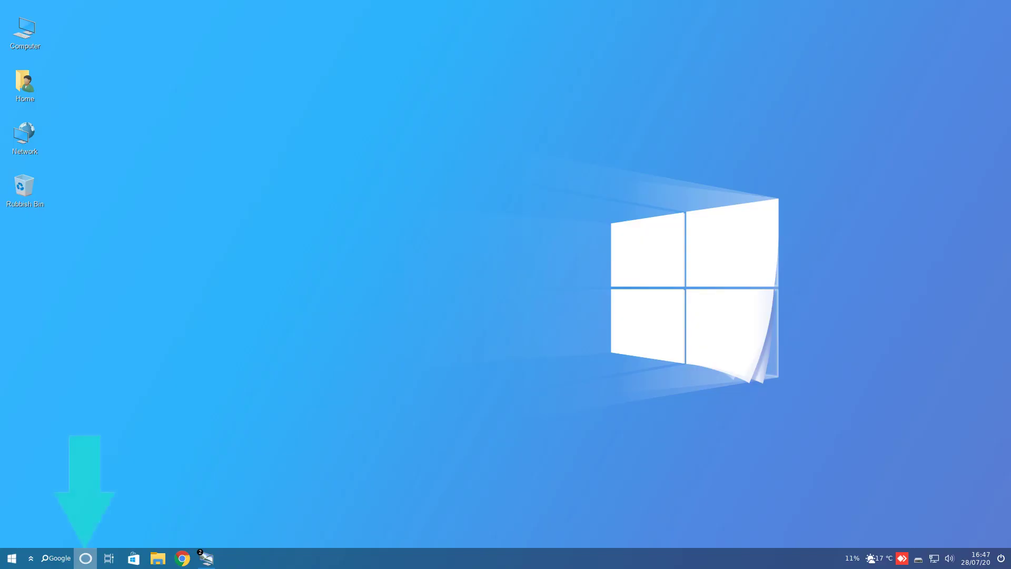
{"action": "left_click", "coordinate": [85, 558]}
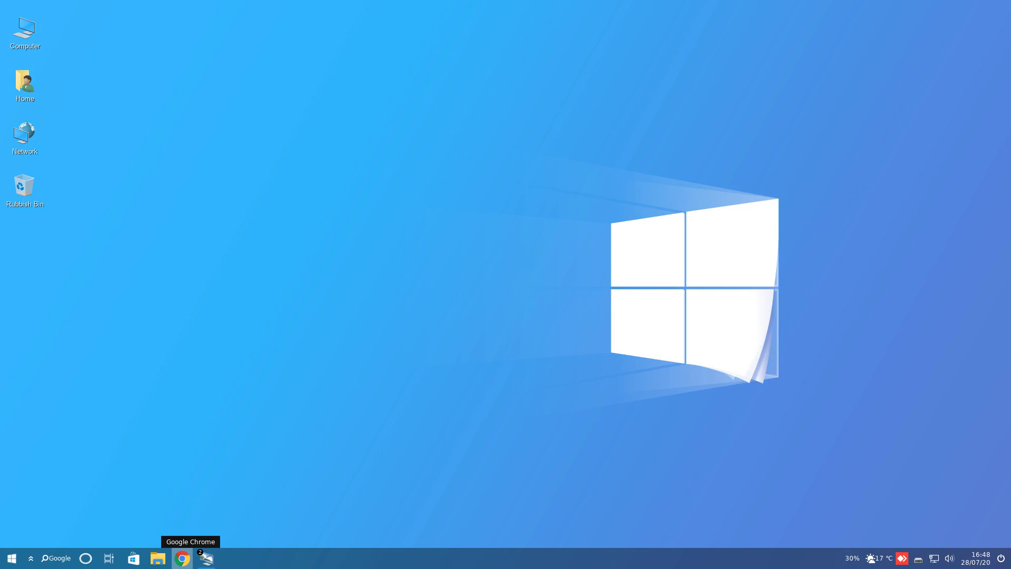
{"action": "left_click", "coordinate": [181, 558]}
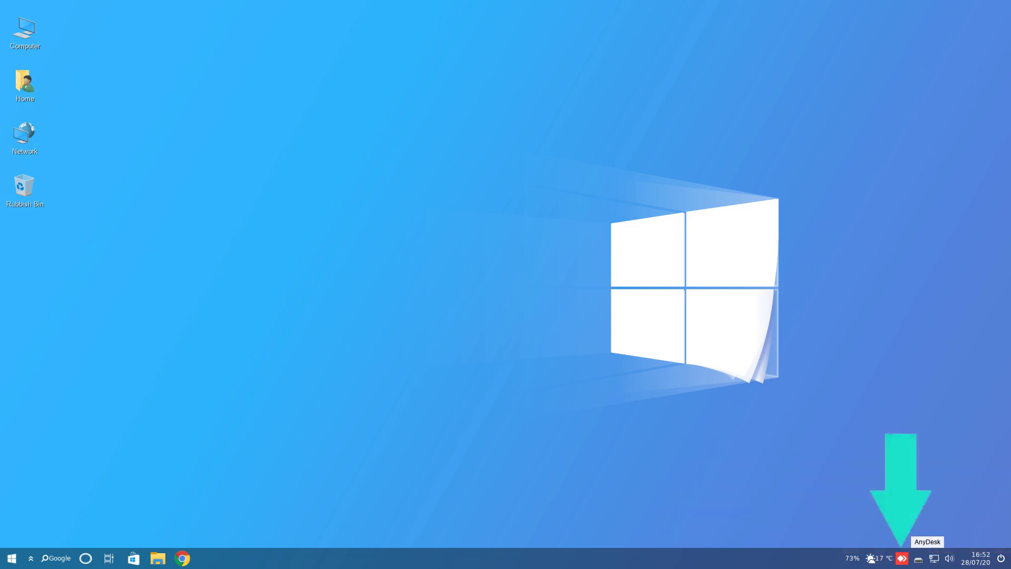
{"action": "left_click", "coordinate": [903, 558]}
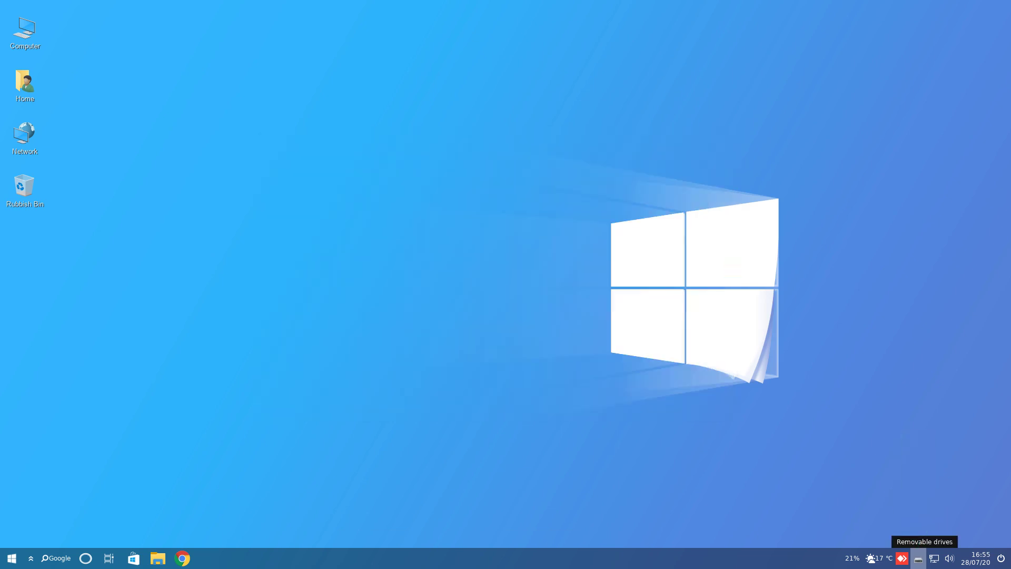
{"action": "left_click", "coordinate": [918, 559]}
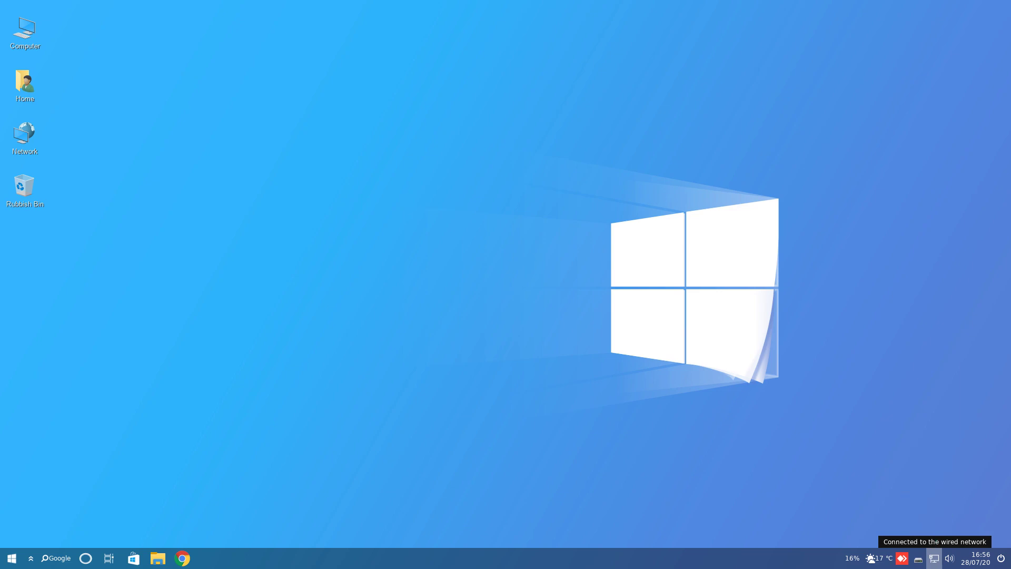
- Check the wired network, volume and calendar tray panels, then show the session options
{"action": "left_click", "coordinate": [934, 559]}
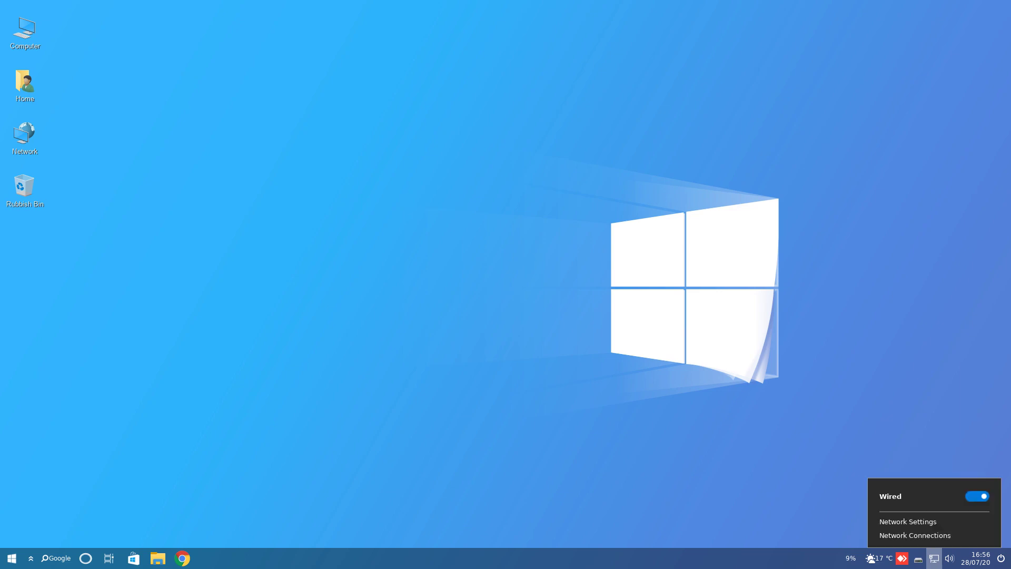
{"action": "left_click", "coordinate": [950, 558]}
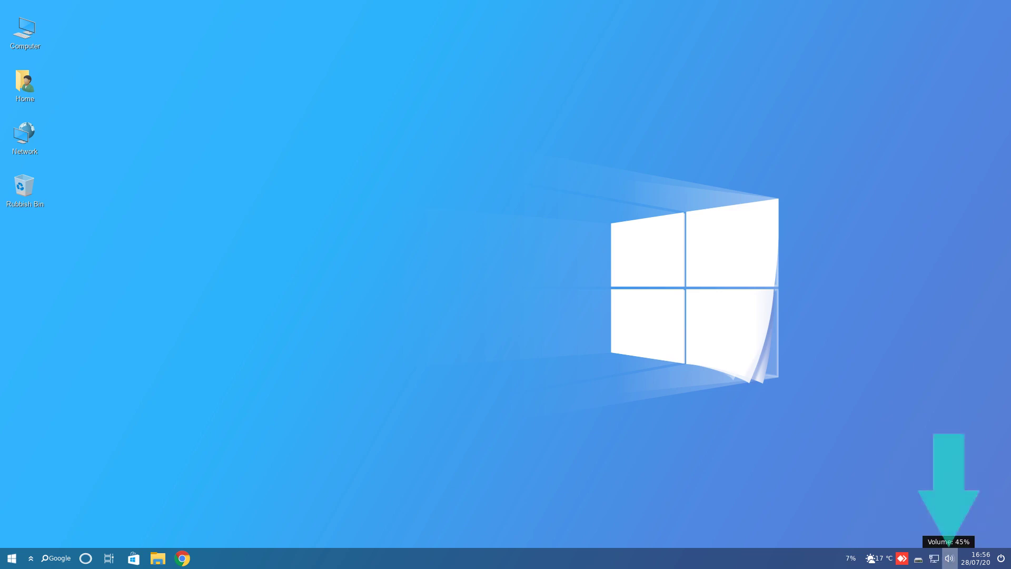
{"action": "left_click", "coordinate": [950, 558]}
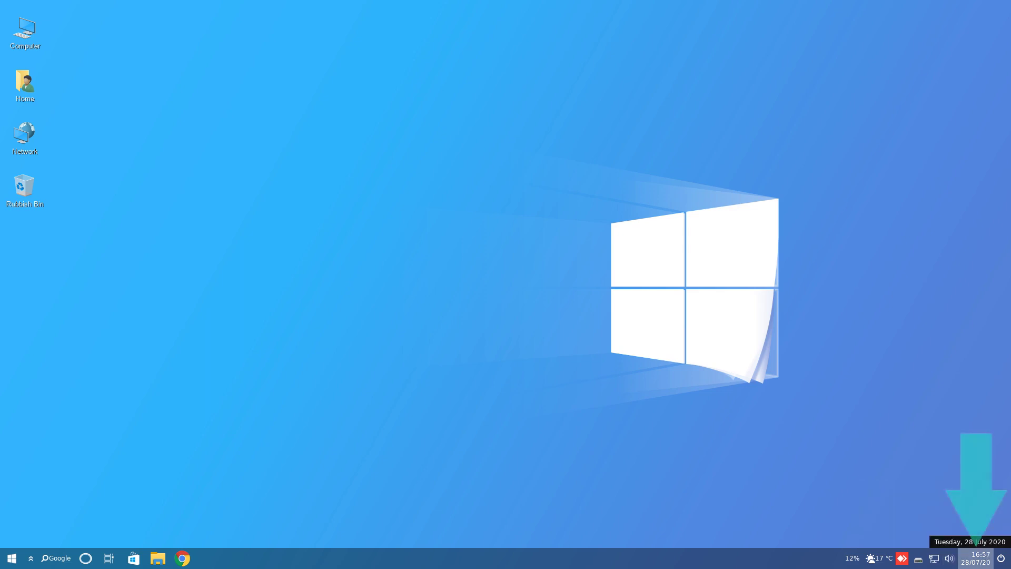
{"action": "left_click", "coordinate": [977, 558]}
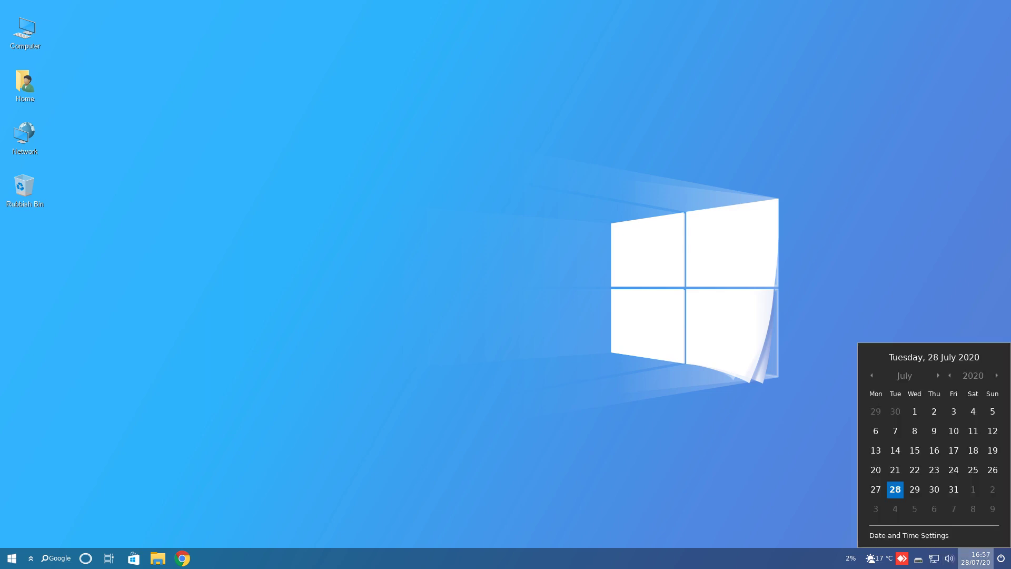
{"action": "left_click", "coordinate": [976, 558]}
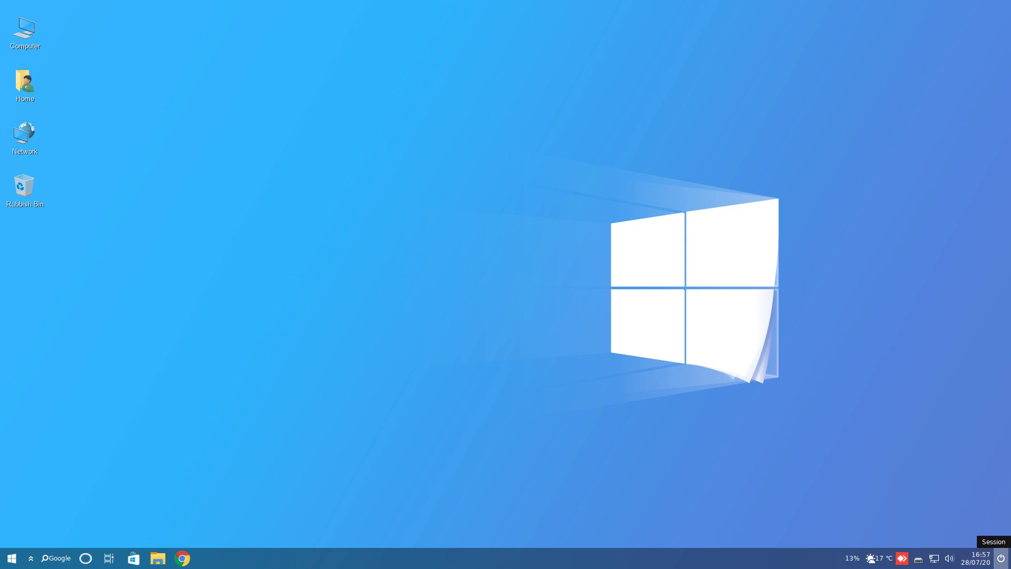
{"action": "left_click", "coordinate": [1001, 559]}
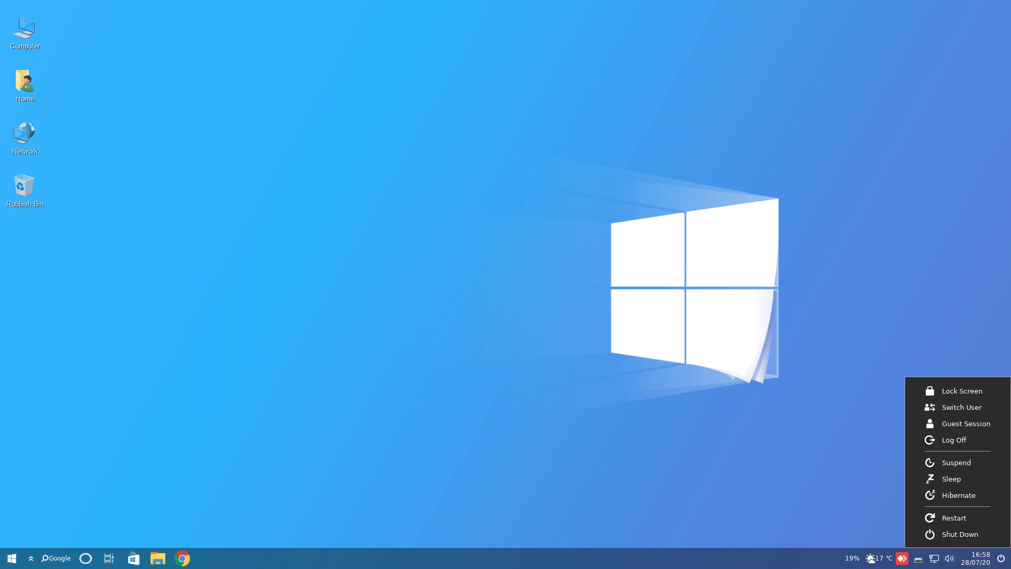
- Start shutting down from the applications menu and choose Power off as the action
{"action": "key", "text": "super"}
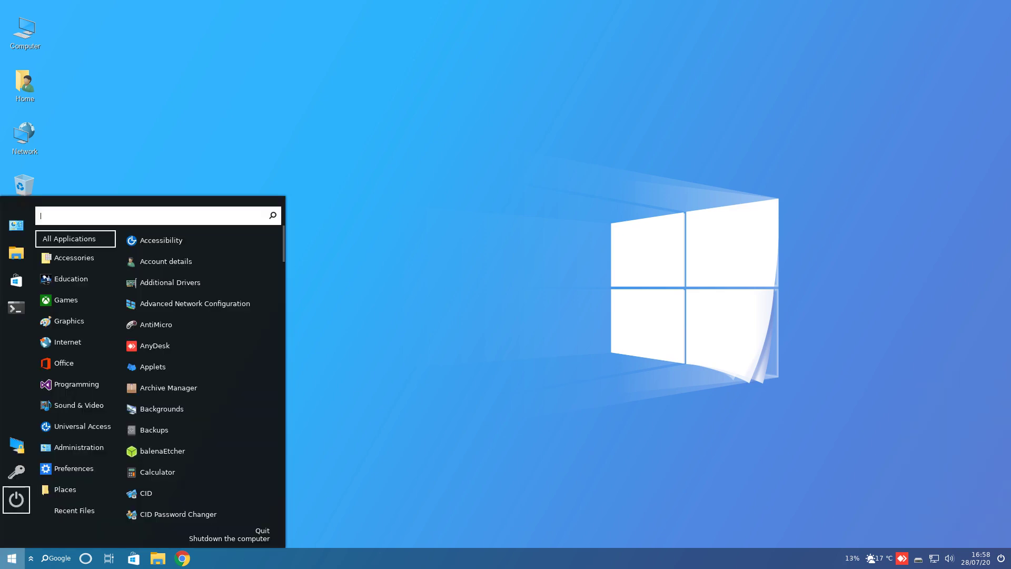
{"action": "key", "text": "Return"}
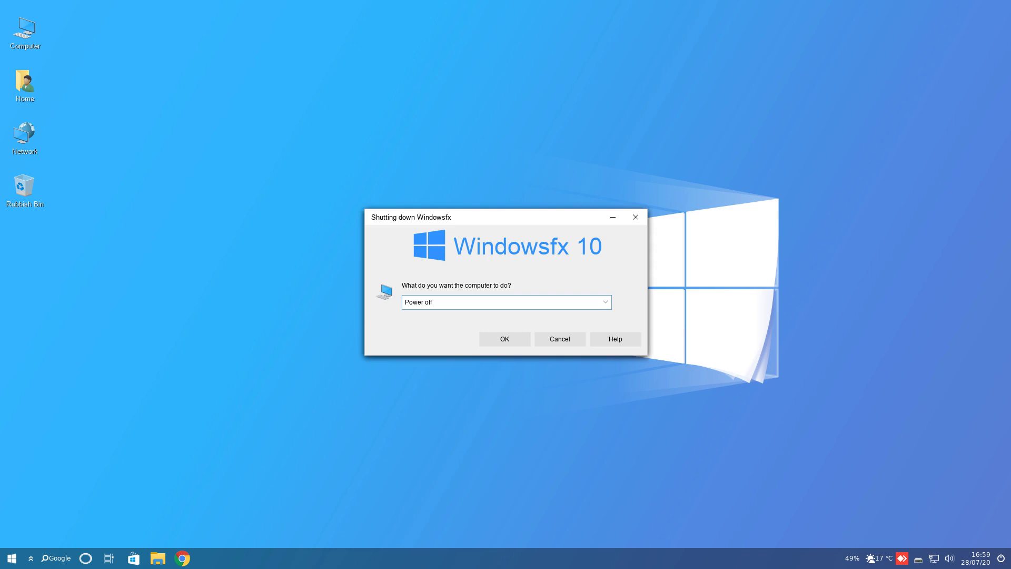
{"action": "key", "text": "alt+Down"}
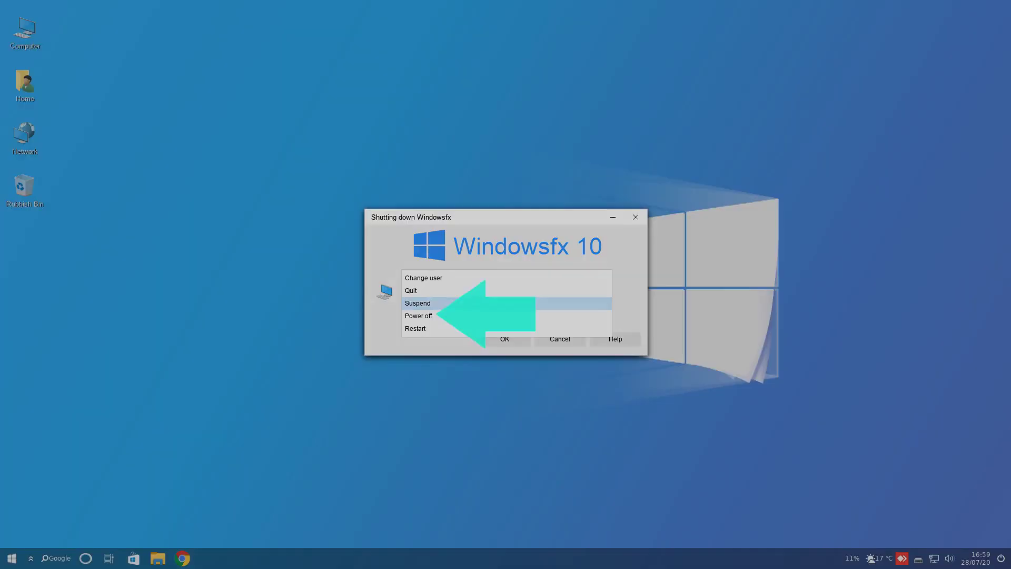
{"action": "key", "text": "Down"}
{"action": "key", "text": "Return"}
{"action": "key", "text": "Tab"}
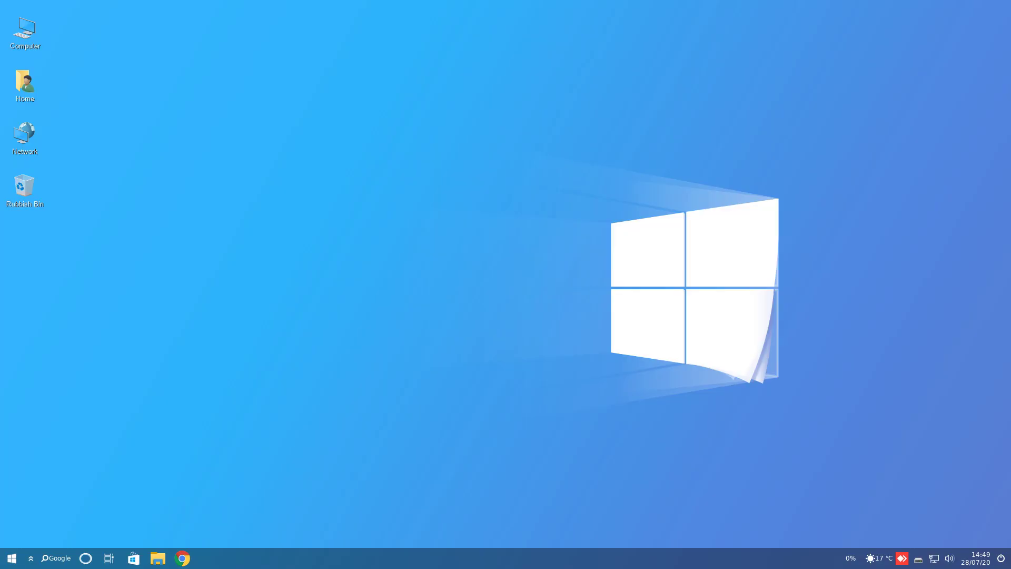
- Bring up the file manager on the home folder, showing Downloads and System Properties
{"action": "key", "text": "super"}
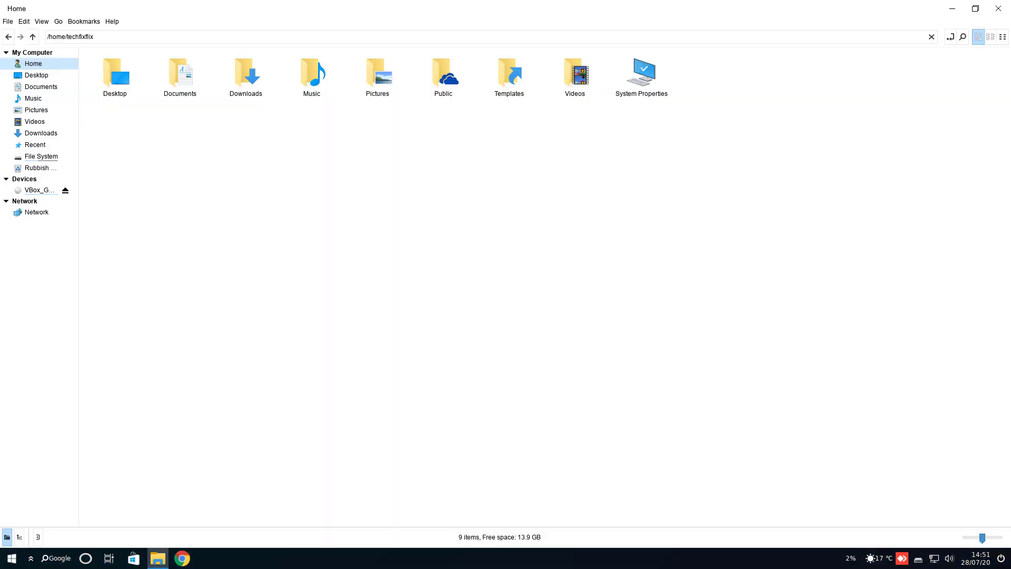